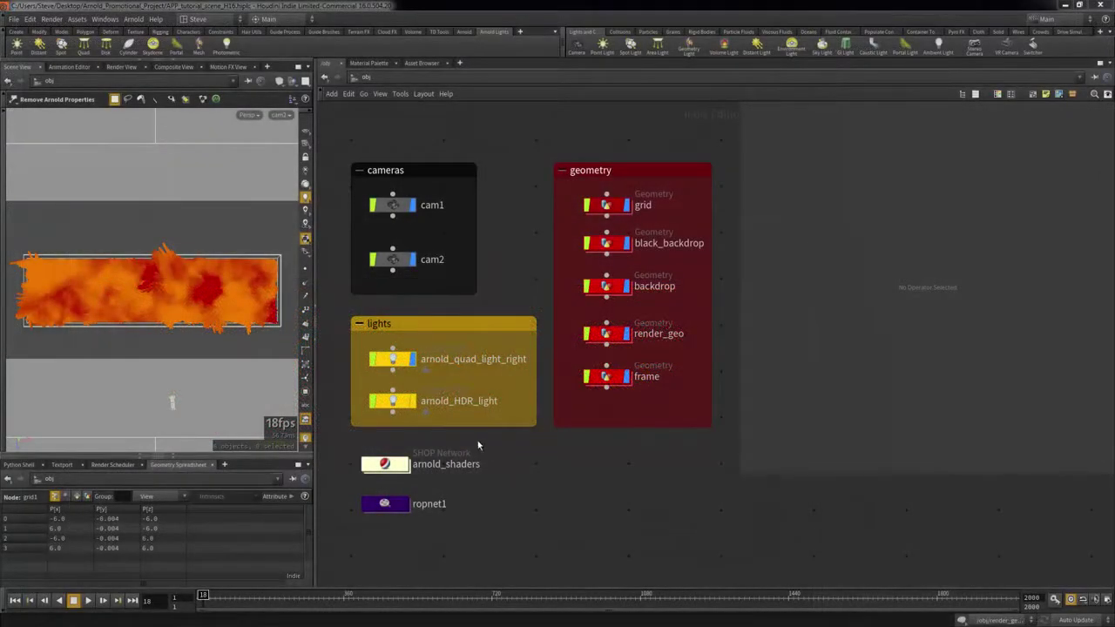
# - Examine the light settings of arnold_quad_light_right, including the available light types
pyautogui.click(391, 361)
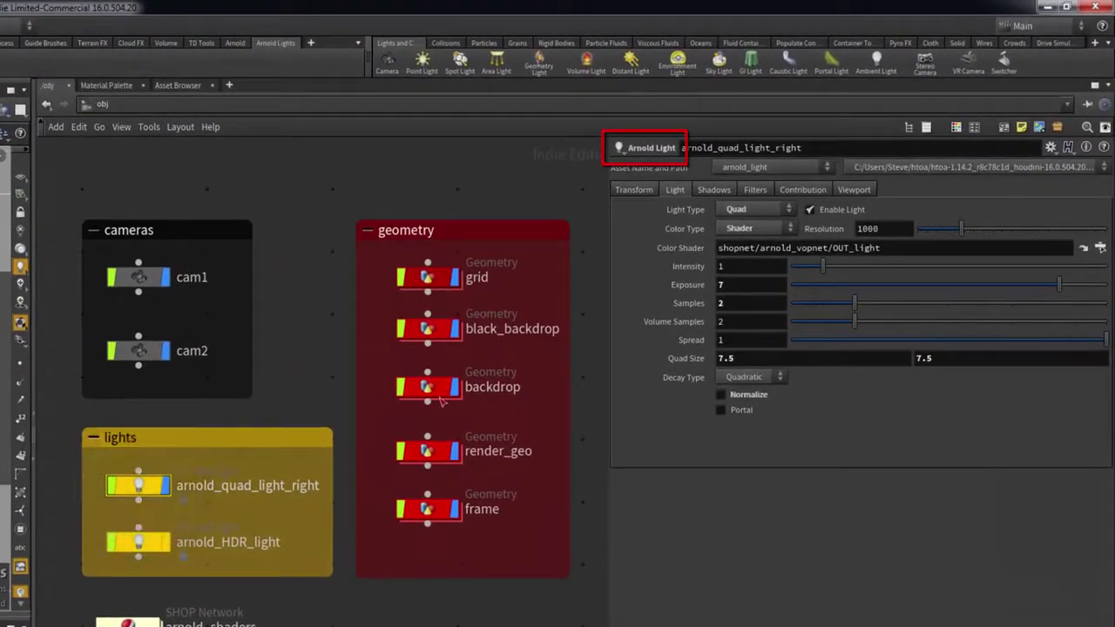
pyautogui.click(784, 211)
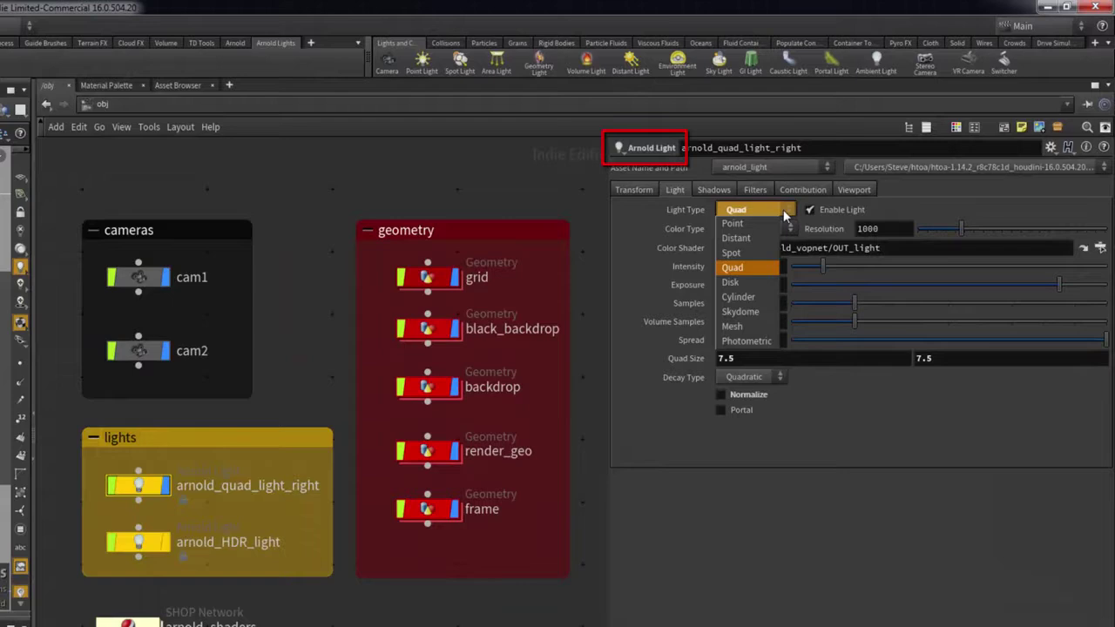
pyautogui.click(908, 202)
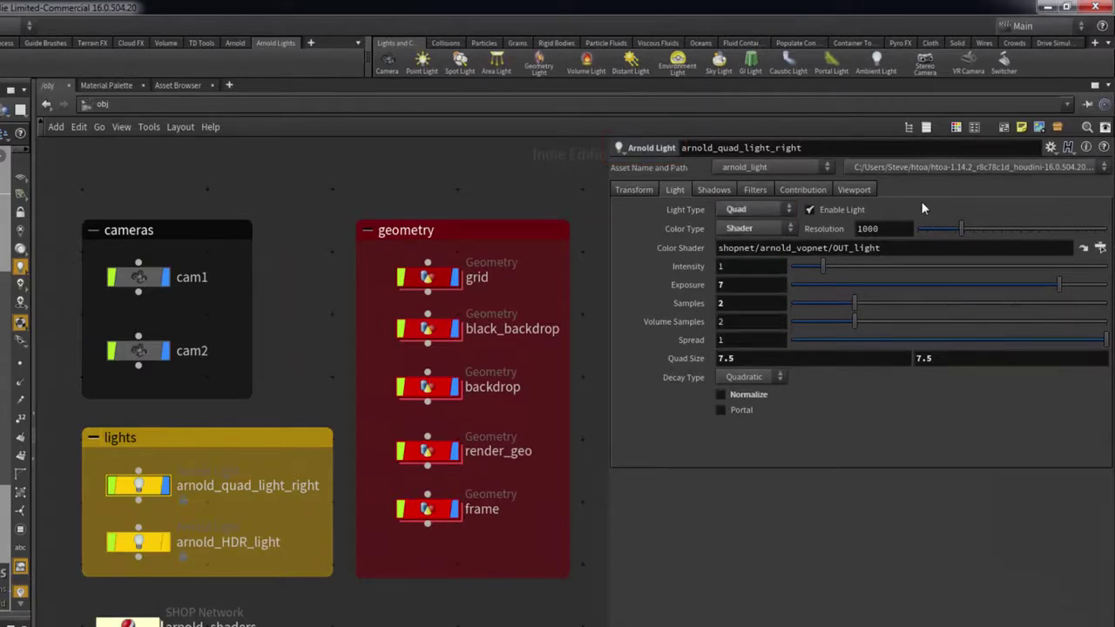
# - Examine the render and view settings of cam1
pyautogui.click(137, 279)
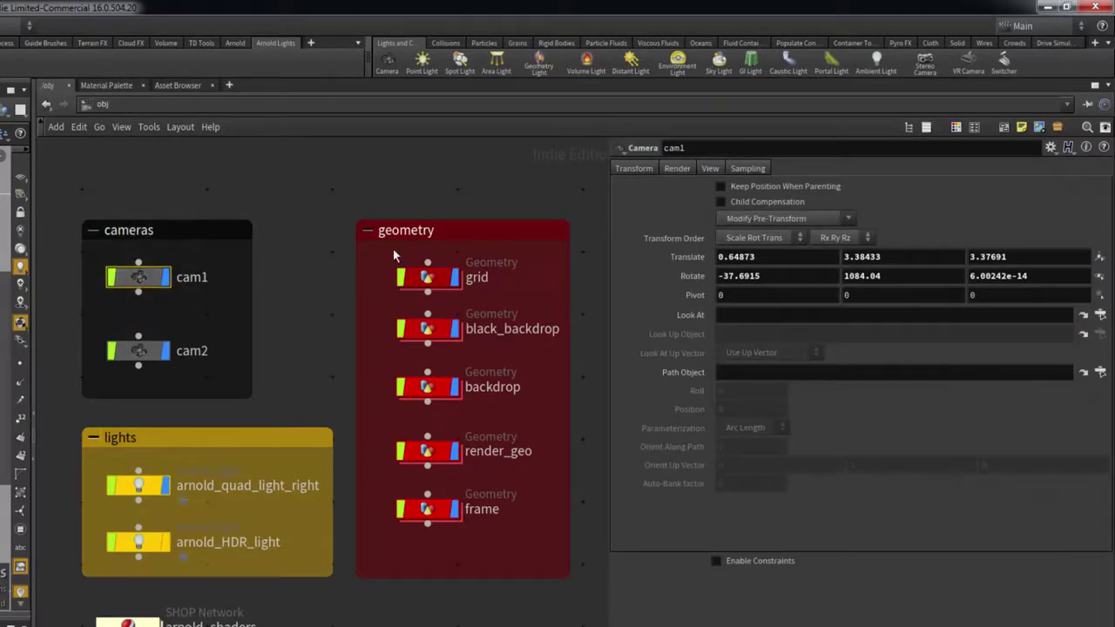
pyautogui.click(679, 168)
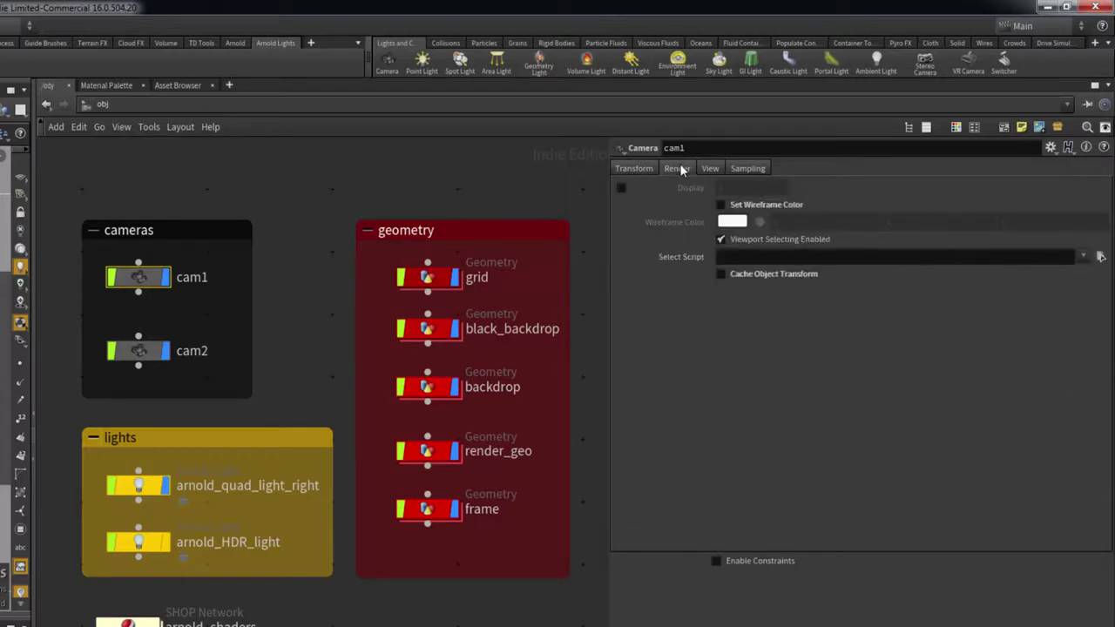
pyautogui.click(710, 167)
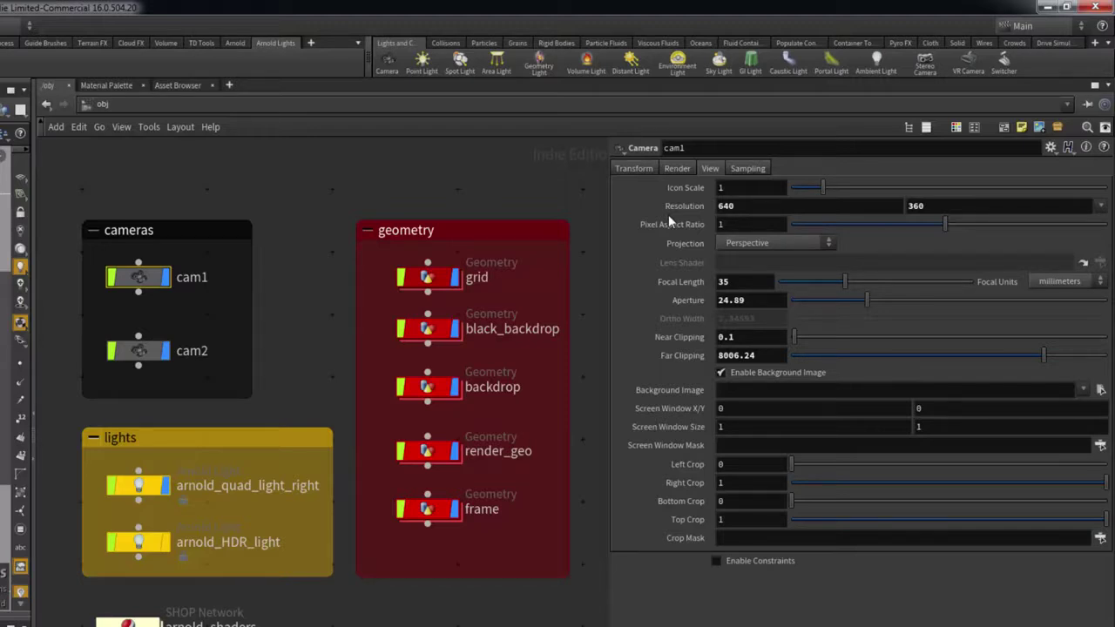
# - Add Arnold properties to the grid geometry object and check its displacement, shapes and attributes settings
pyautogui.click(433, 279)
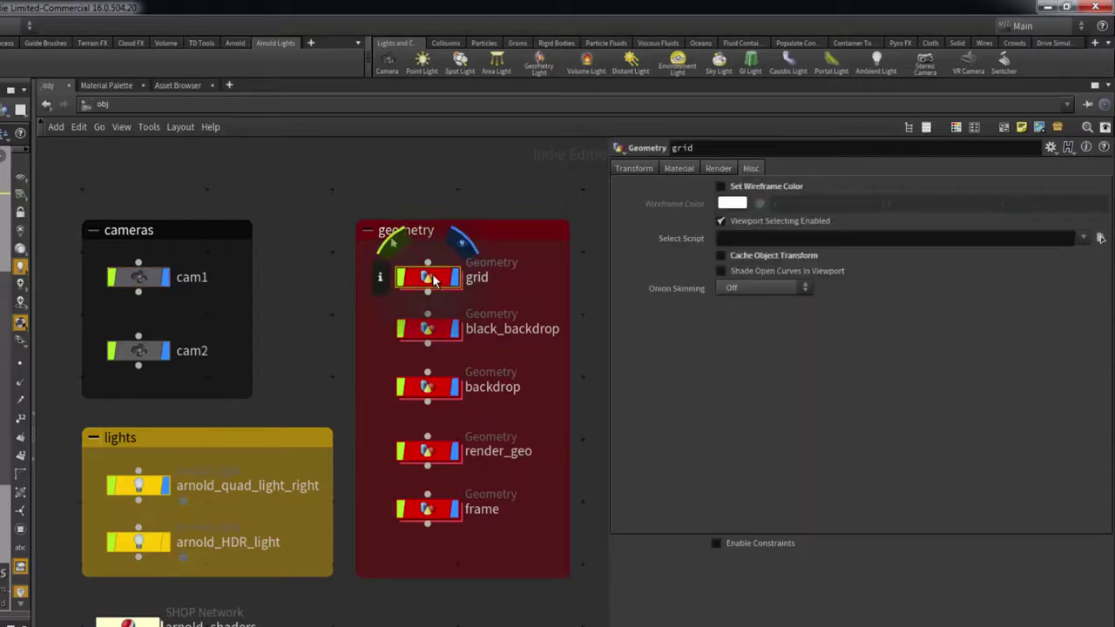
pyautogui.press('Tab')
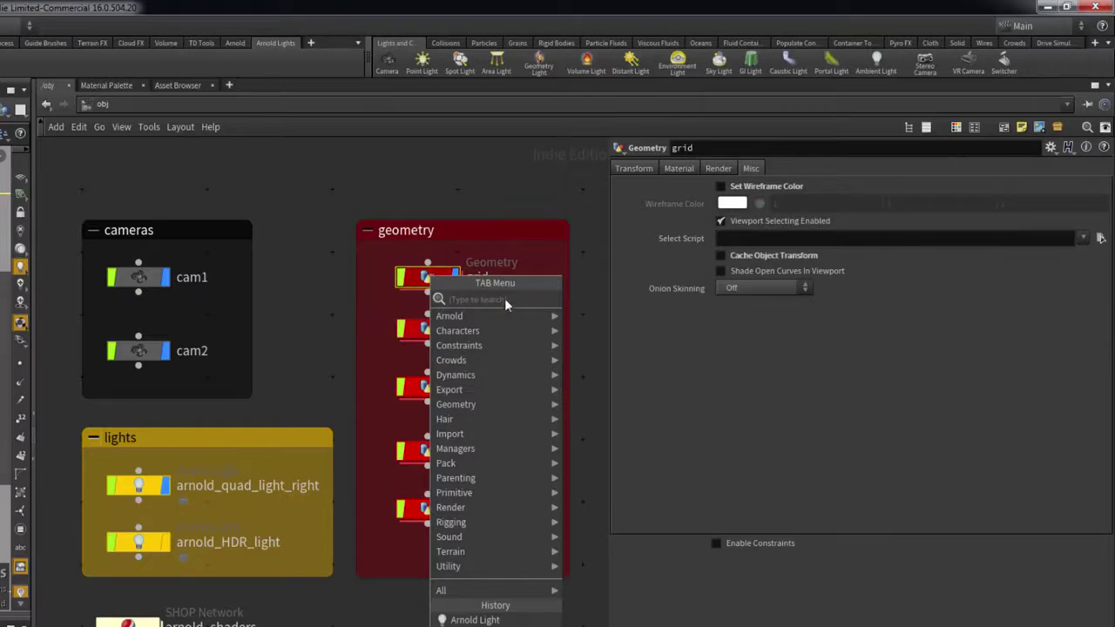
pyautogui.moveTo(518, 314)
pyautogui.click(586, 318)
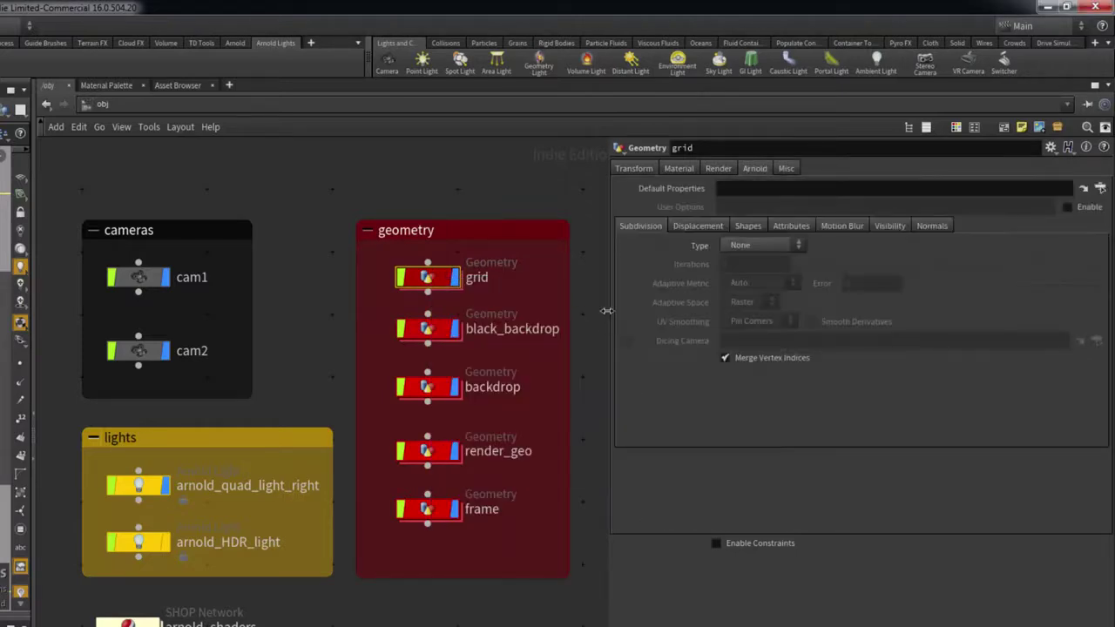
pyautogui.click(675, 223)
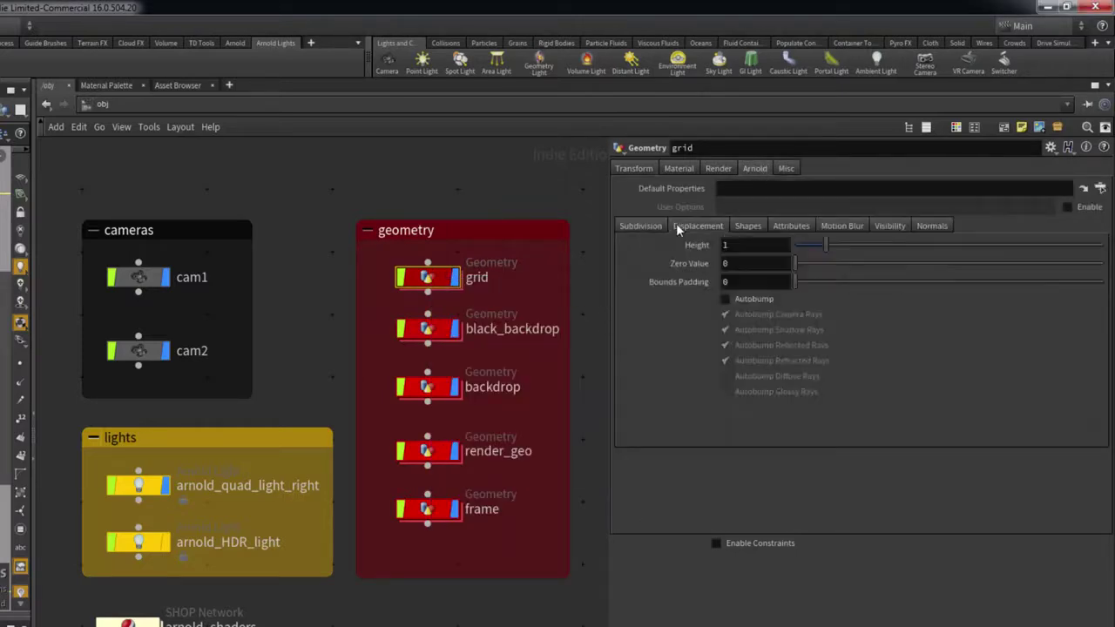
pyautogui.click(754, 225)
pyautogui.click(791, 224)
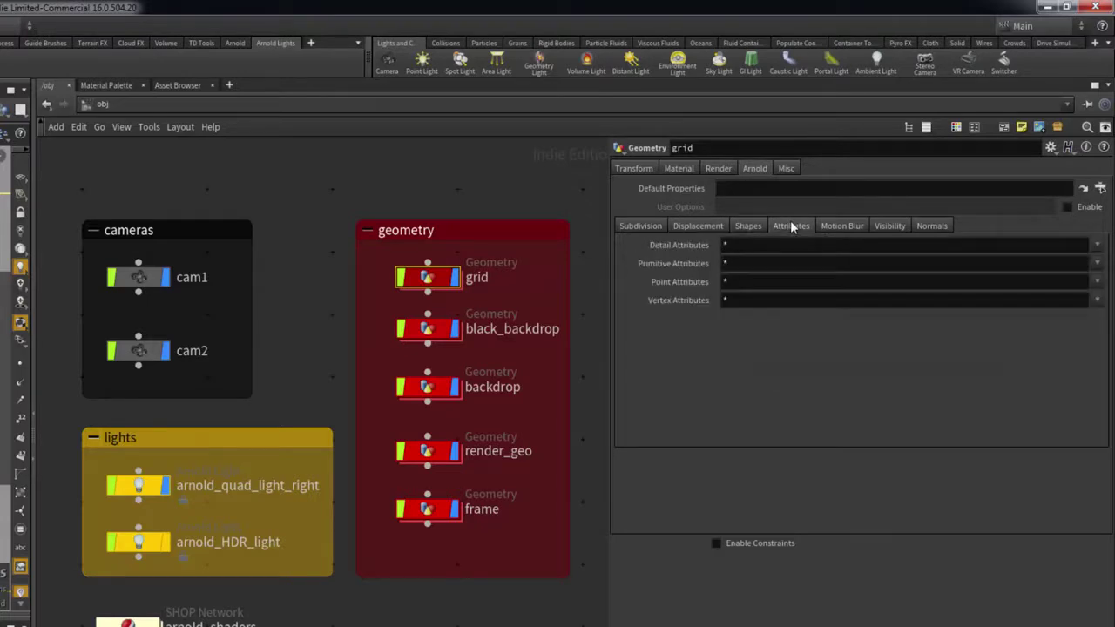
# - Add Arnold properties to cam1 and check its motion blur and depth of field settings
pyautogui.click(141, 277)
pyautogui.press('Tab')
pyautogui.moveTo(203, 316)
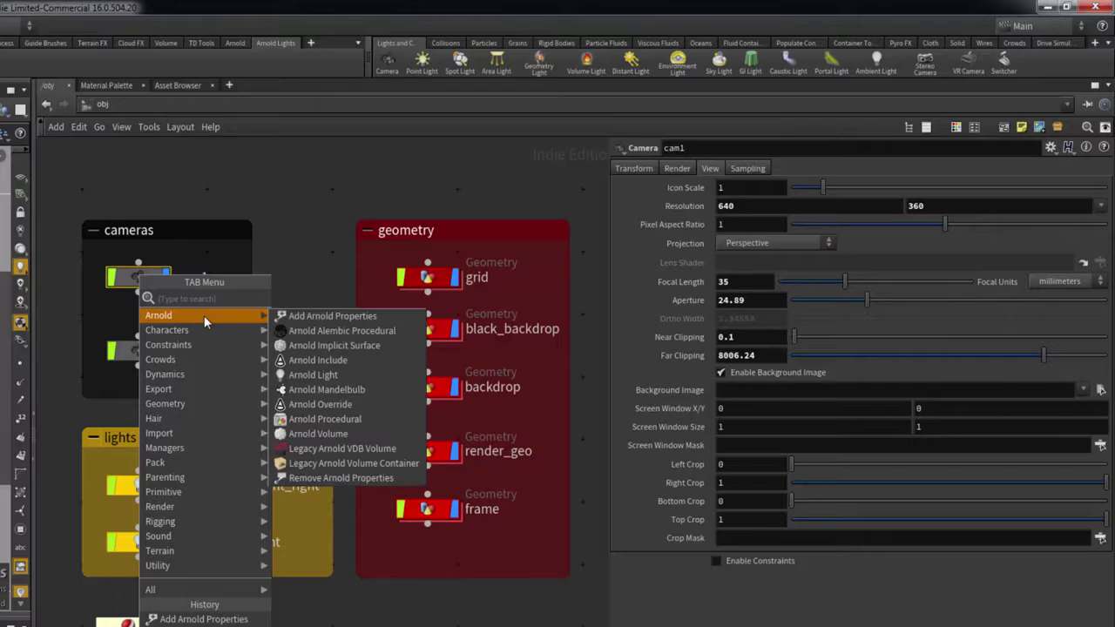
pyautogui.click(296, 314)
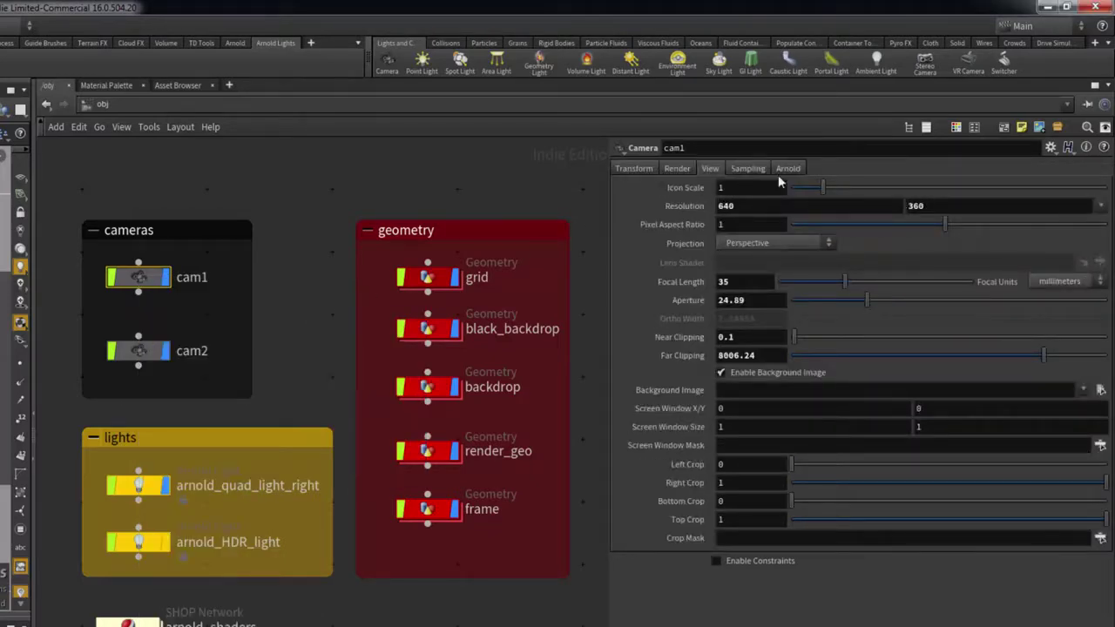
pyautogui.click(786, 169)
pyautogui.click(680, 226)
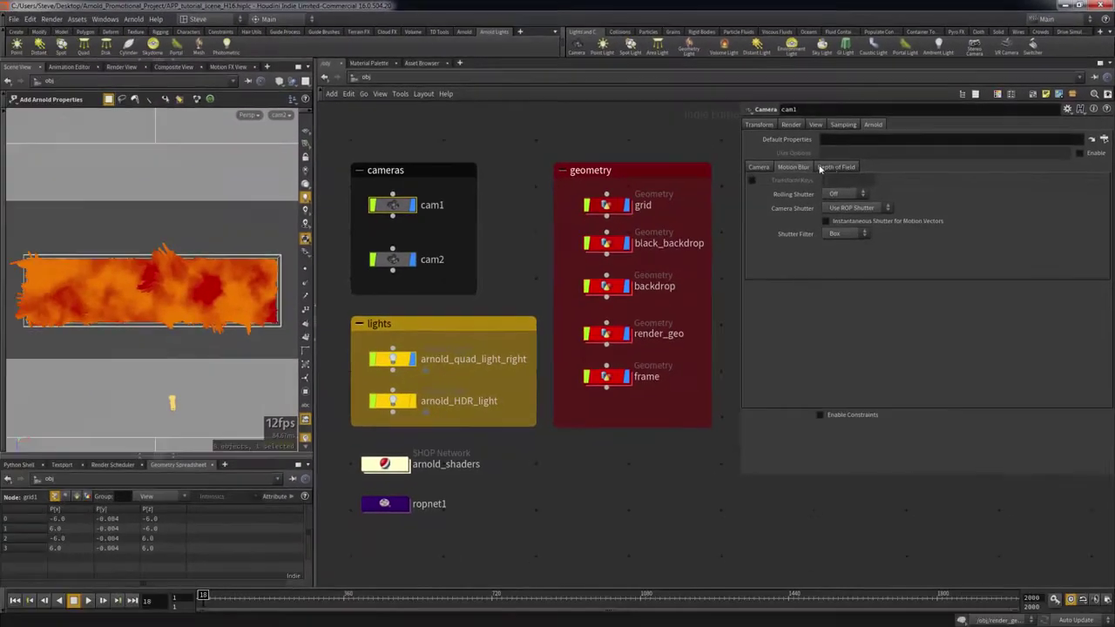
pyautogui.click(834, 167)
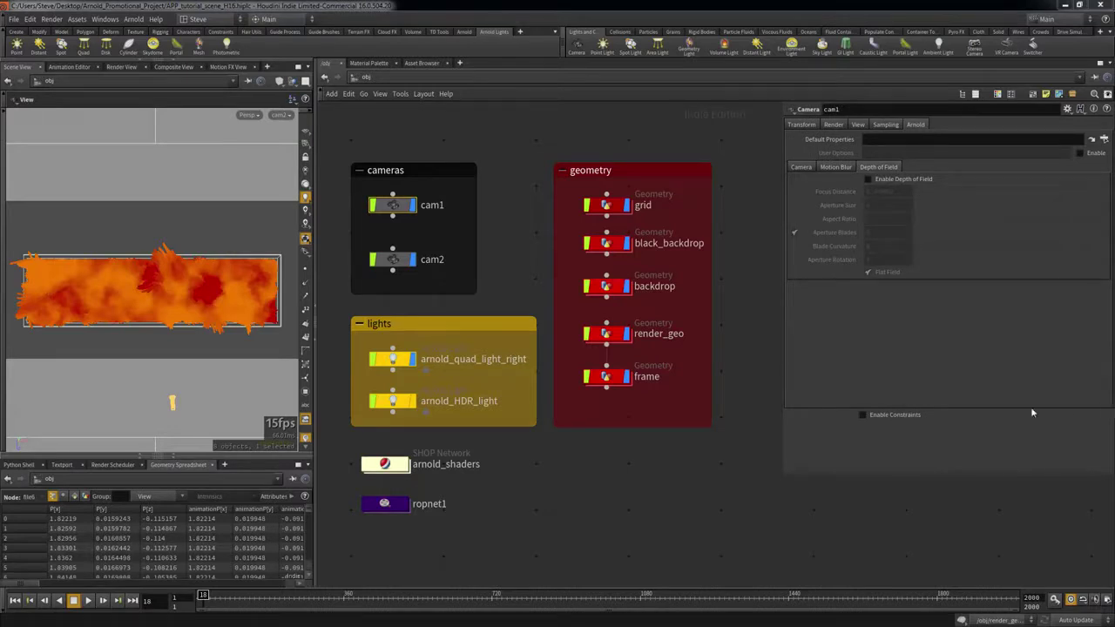
# - Open the arnold_shaders network and add an Arnold Standard shader beside arnold_floor
pyautogui.click(608, 338)
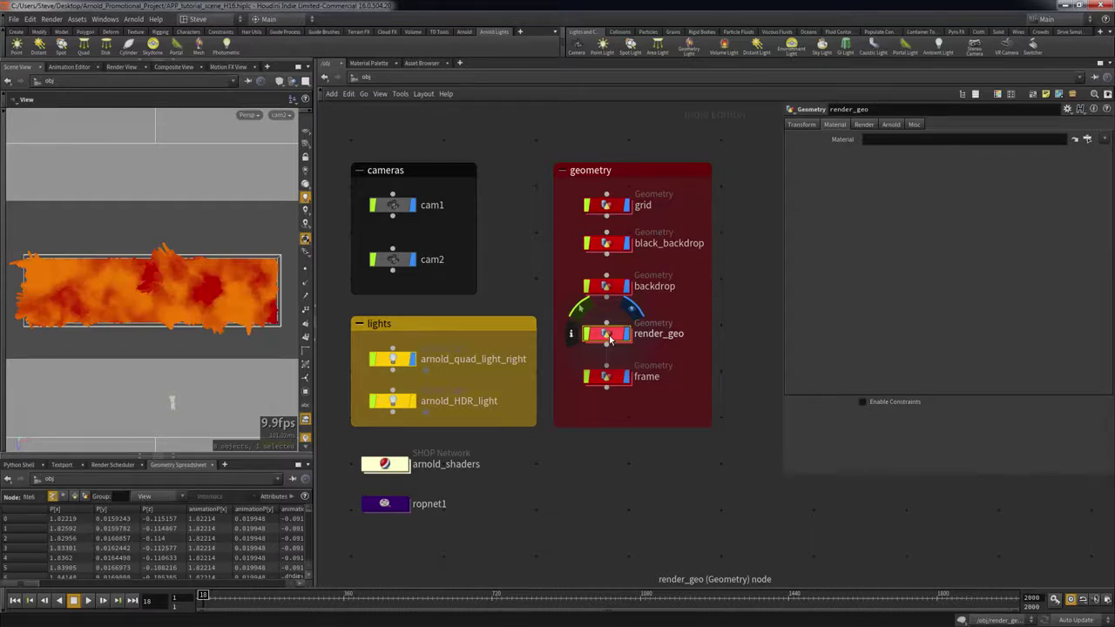
pyautogui.doubleClick(384, 464)
pyautogui.click(577, 228)
pyautogui.press('Tab')
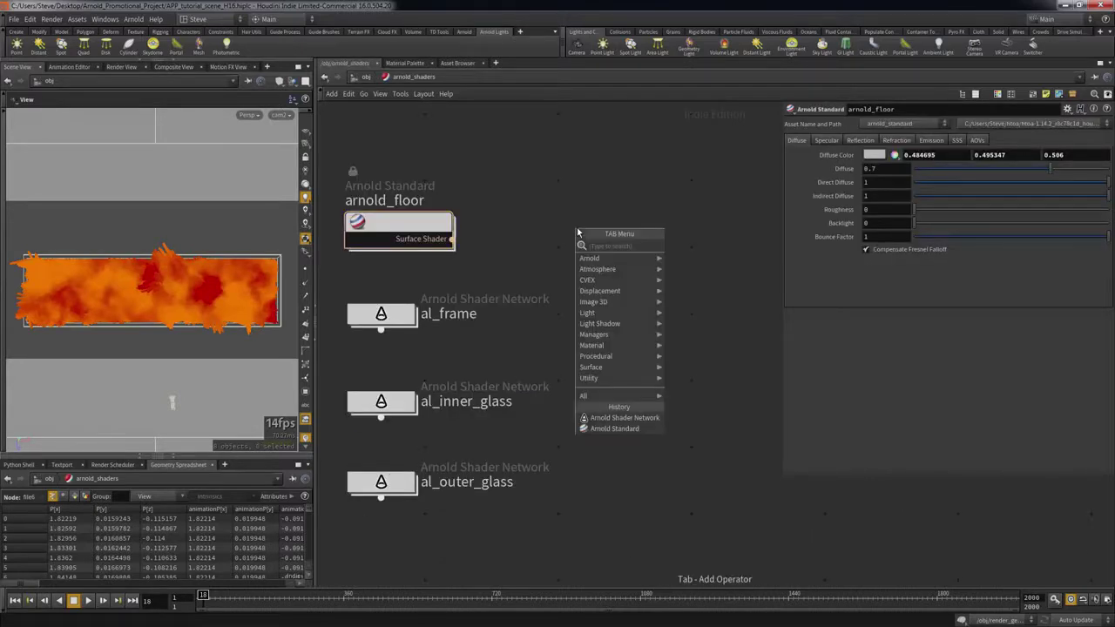
pyautogui.write('ar')
pyautogui.moveTo(610, 257)
pyautogui.click(701, 289)
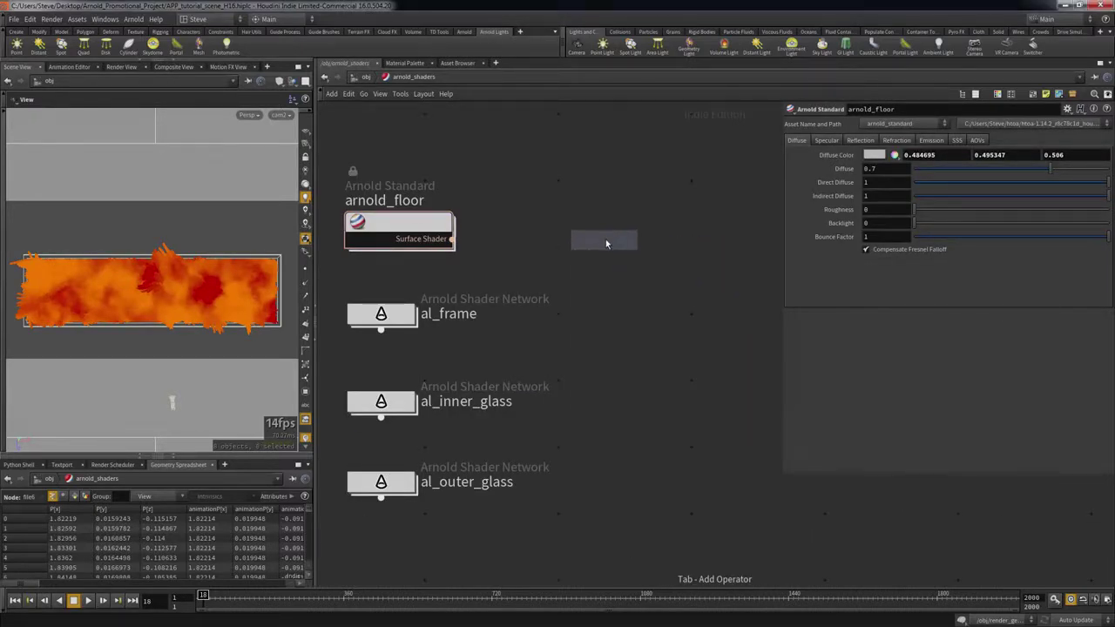
pyautogui.click(612, 230)
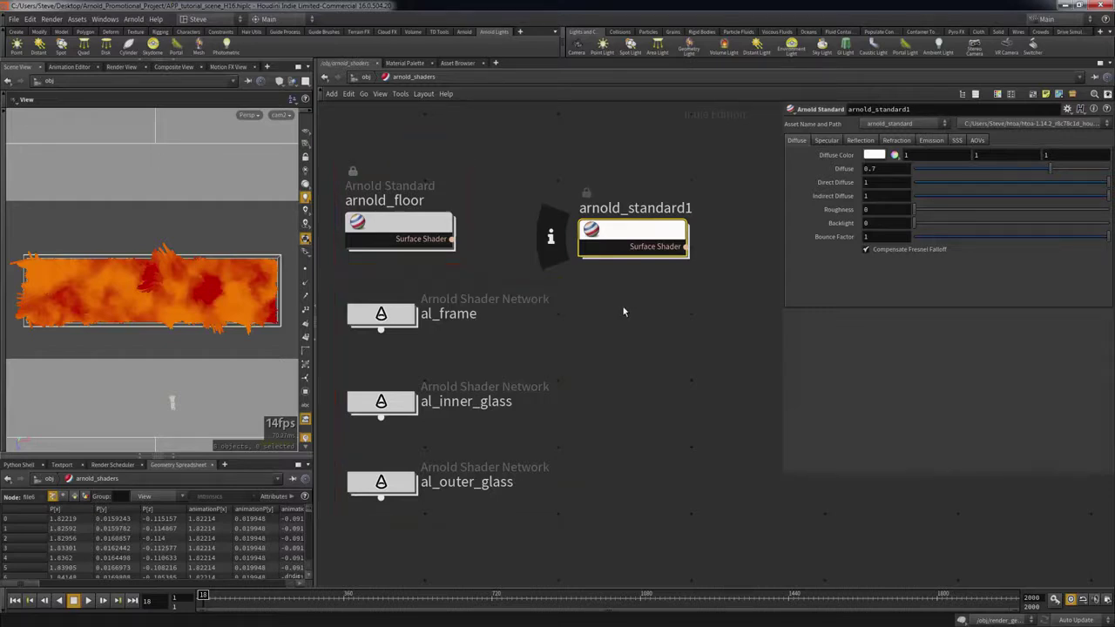
# - Add an Arnold Shader Network node below the new Arnold Standard shader
pyautogui.press('Tab')
pyautogui.write('a')
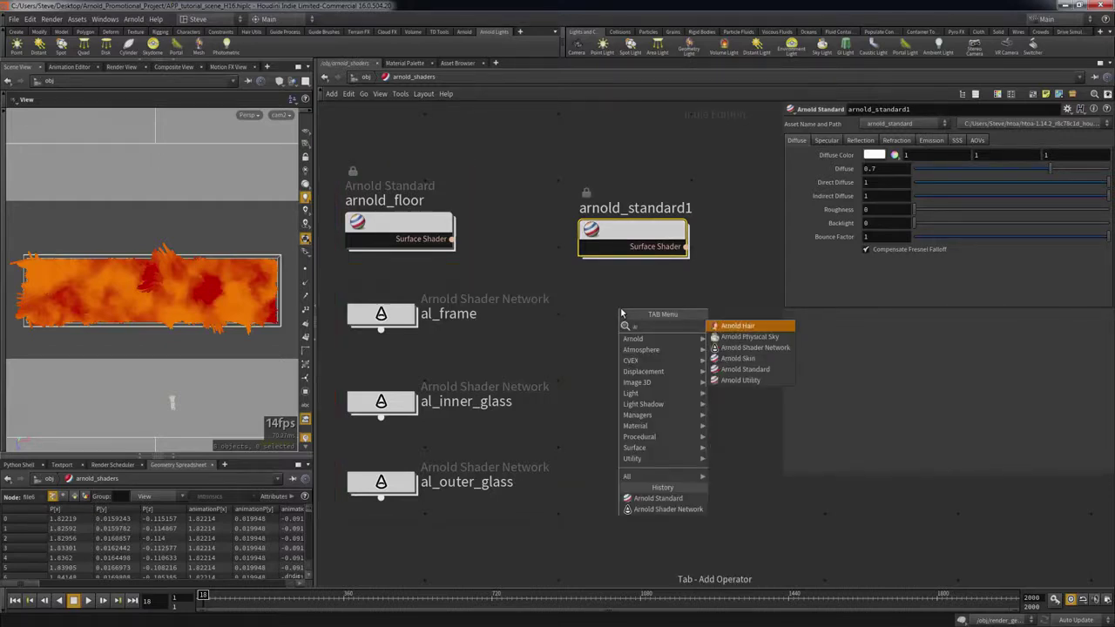
pyautogui.write('r')
pyautogui.click(754, 347)
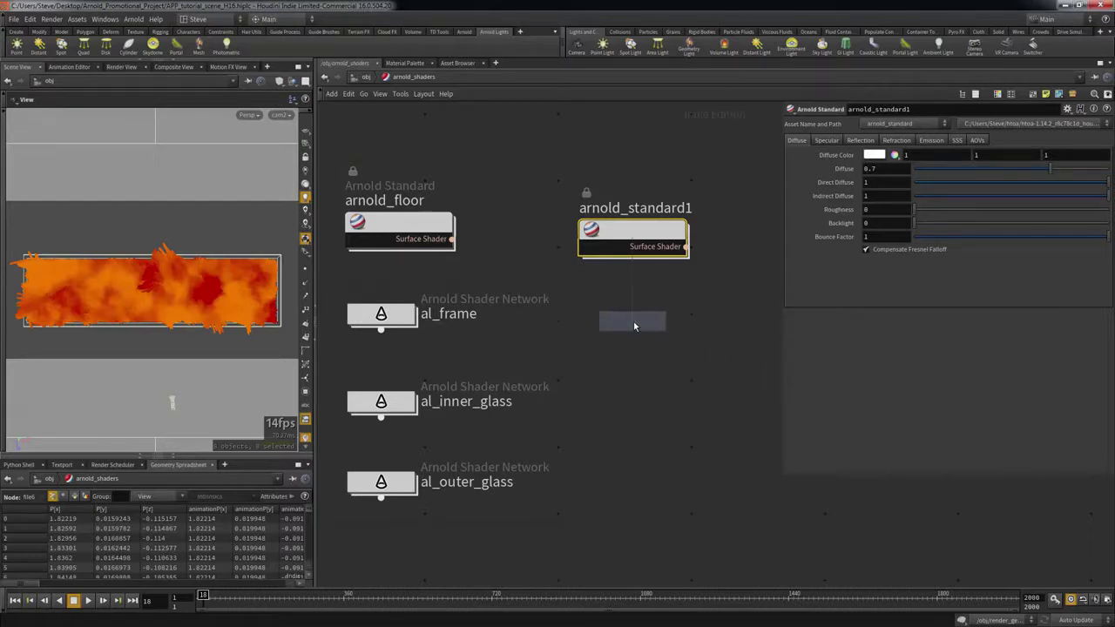
pyautogui.click(634, 326)
# - Inside the new shader network, add an Al Surface shader and connect its rgb output to the surface input of OUT_material
pyautogui.doubleClick(633, 323)
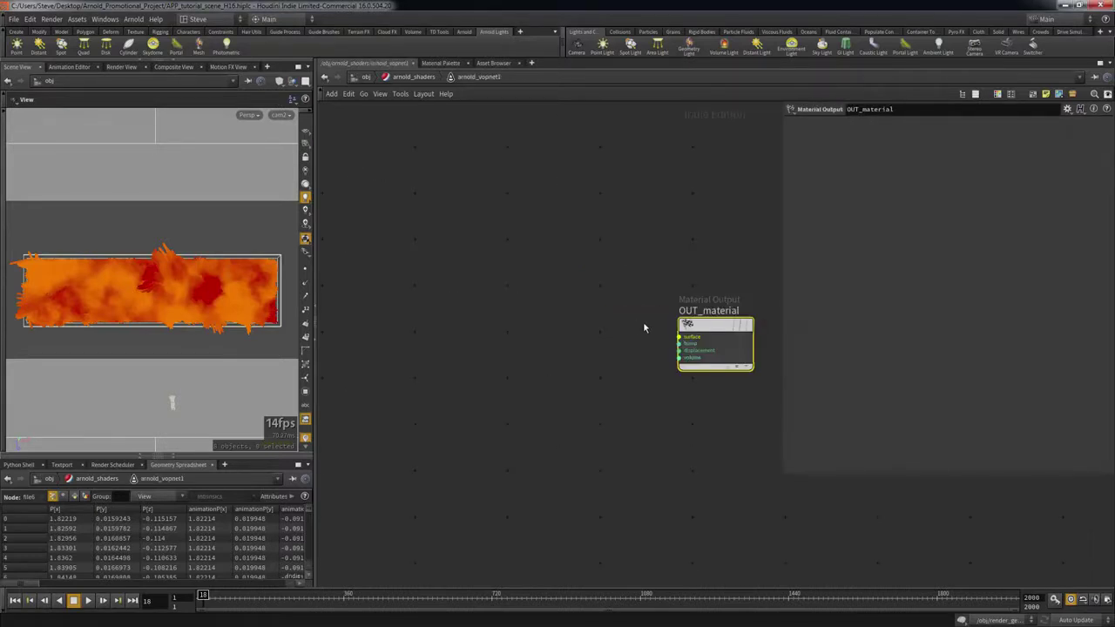
pyautogui.press('Tab')
pyautogui.moveTo(498, 343)
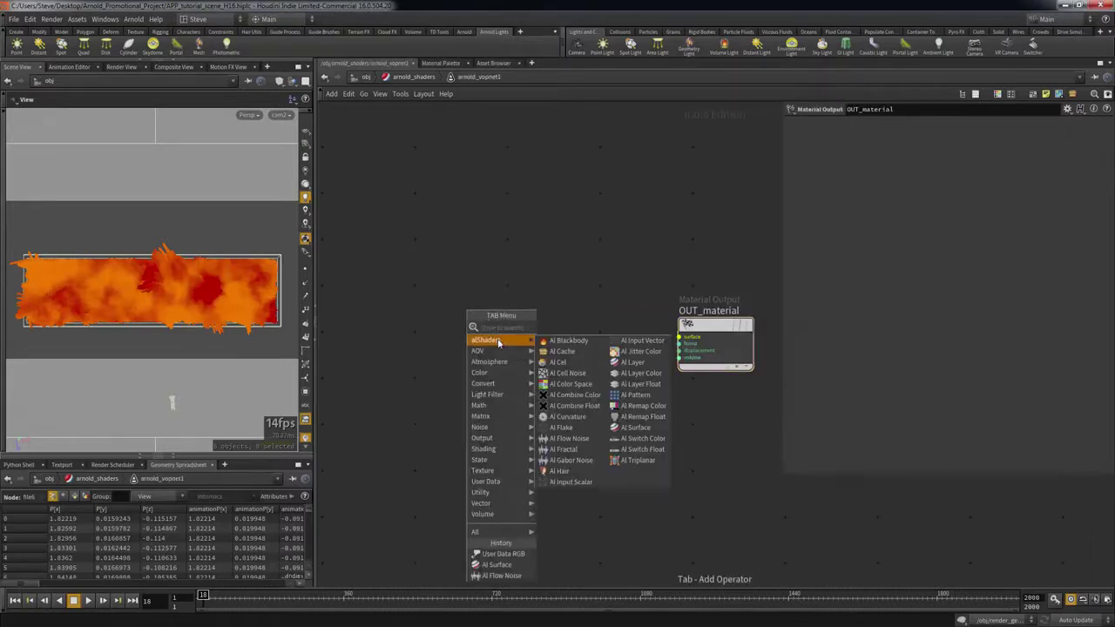
pyautogui.click(634, 426)
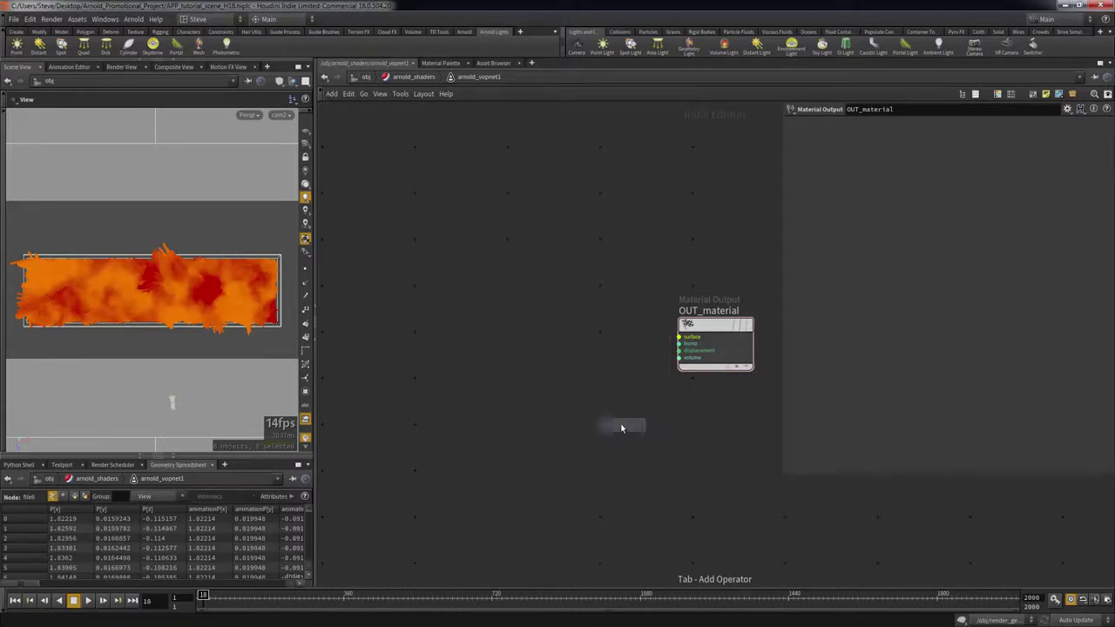
pyautogui.click(502, 325)
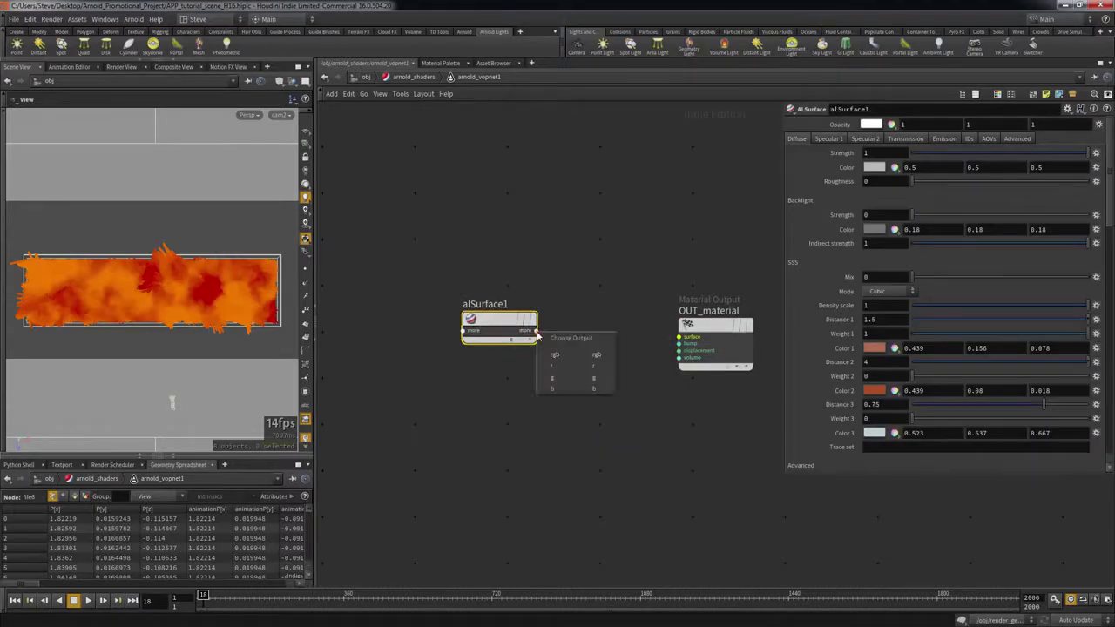
pyautogui.click(562, 355)
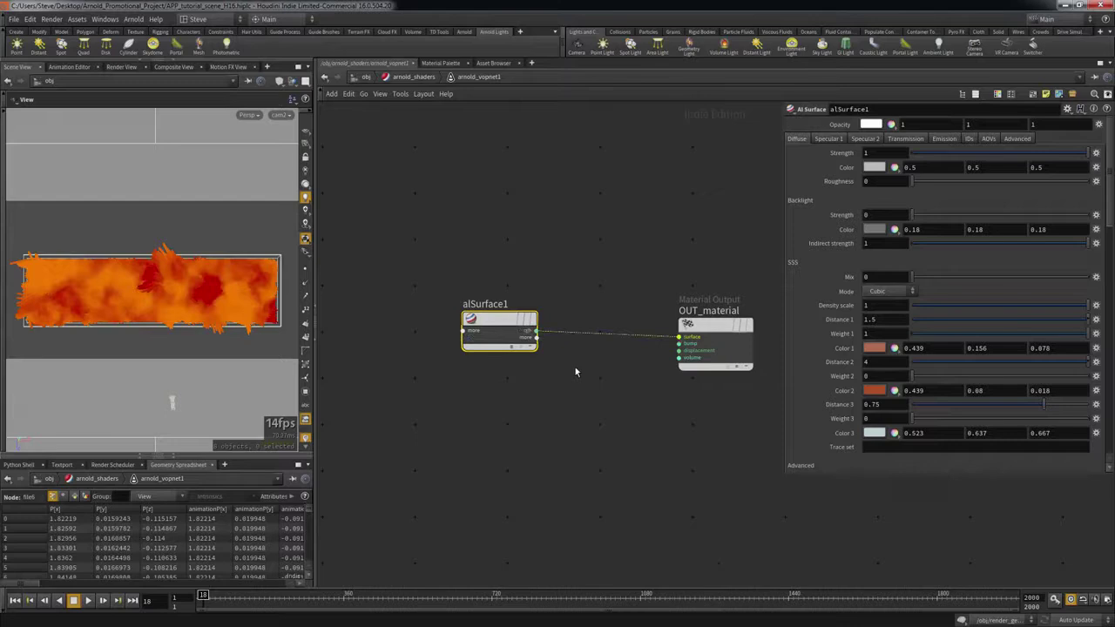
pyautogui.moveTo(557, 388); pyautogui.dragTo(535, 407, button='middle')
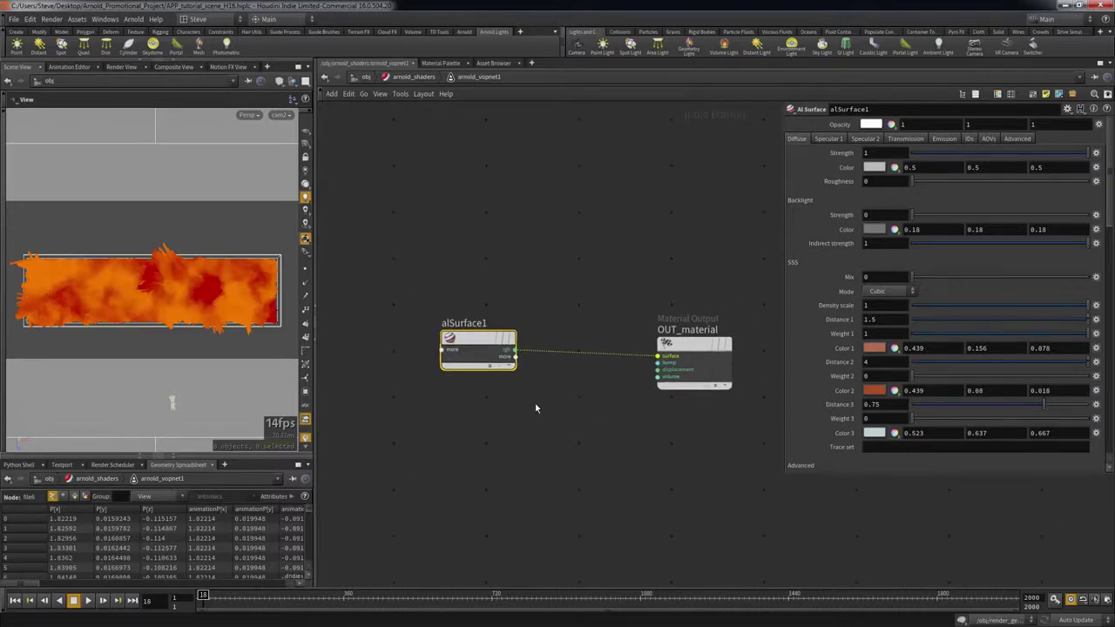
# - Expand all inputs of the alSurface1 node and place a User Data RGB node before it
pyautogui.click(491, 370)
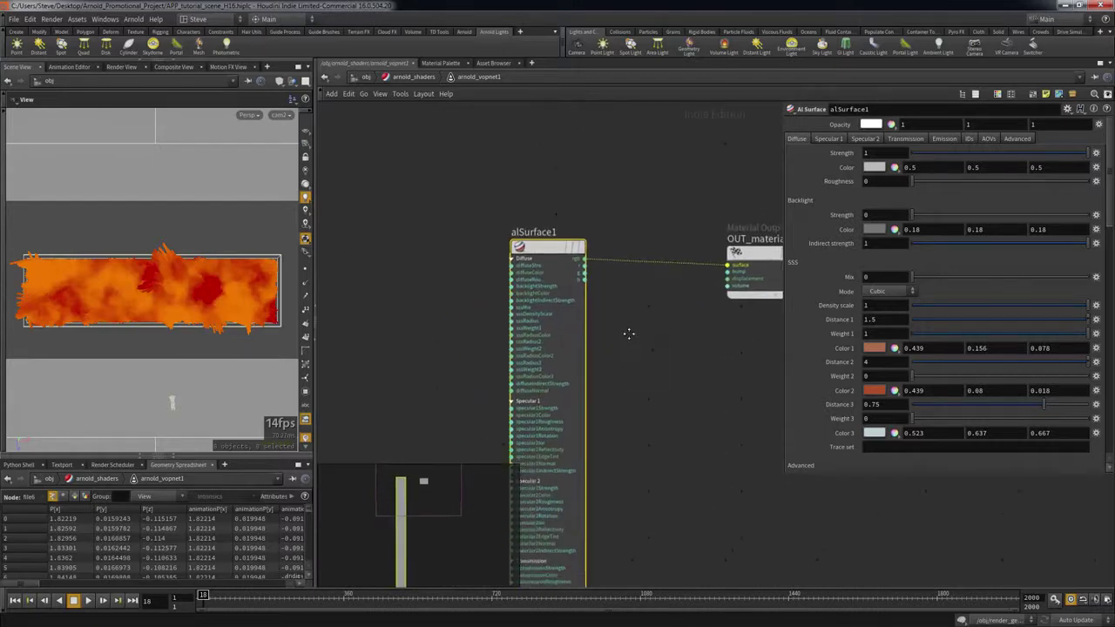
pyautogui.press('Tab')
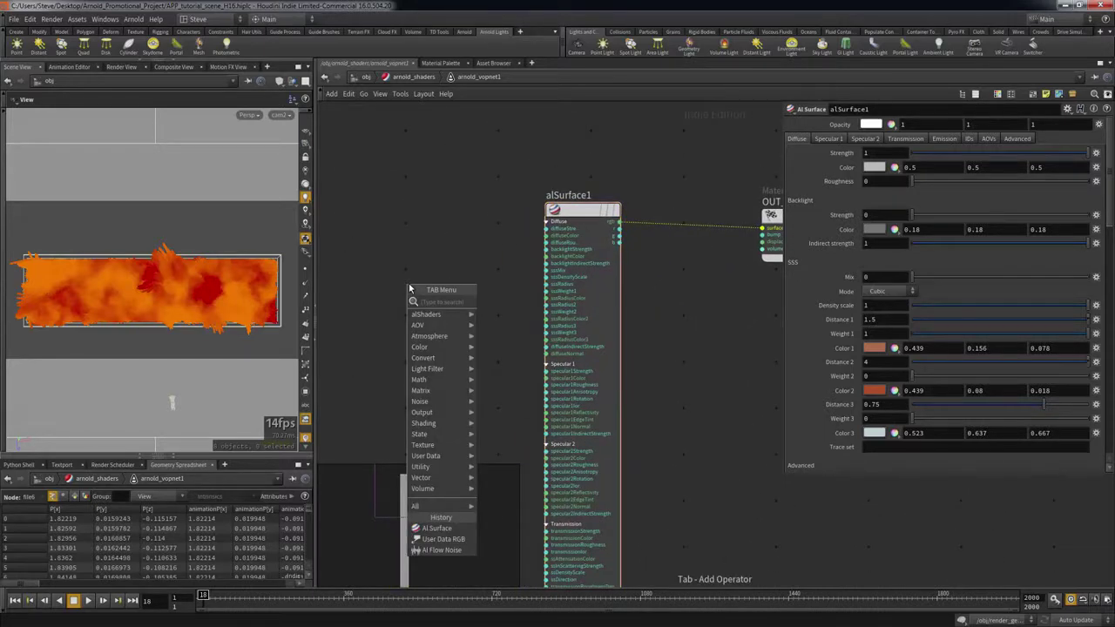
pyautogui.write('user')
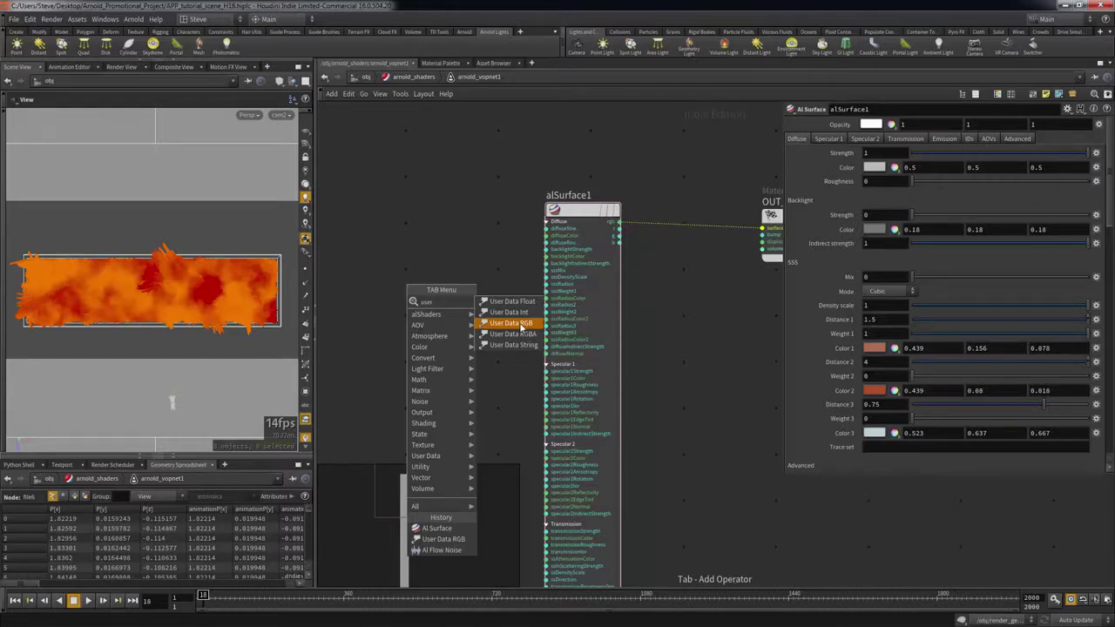
pyautogui.click(519, 324)
pyautogui.click(426, 314)
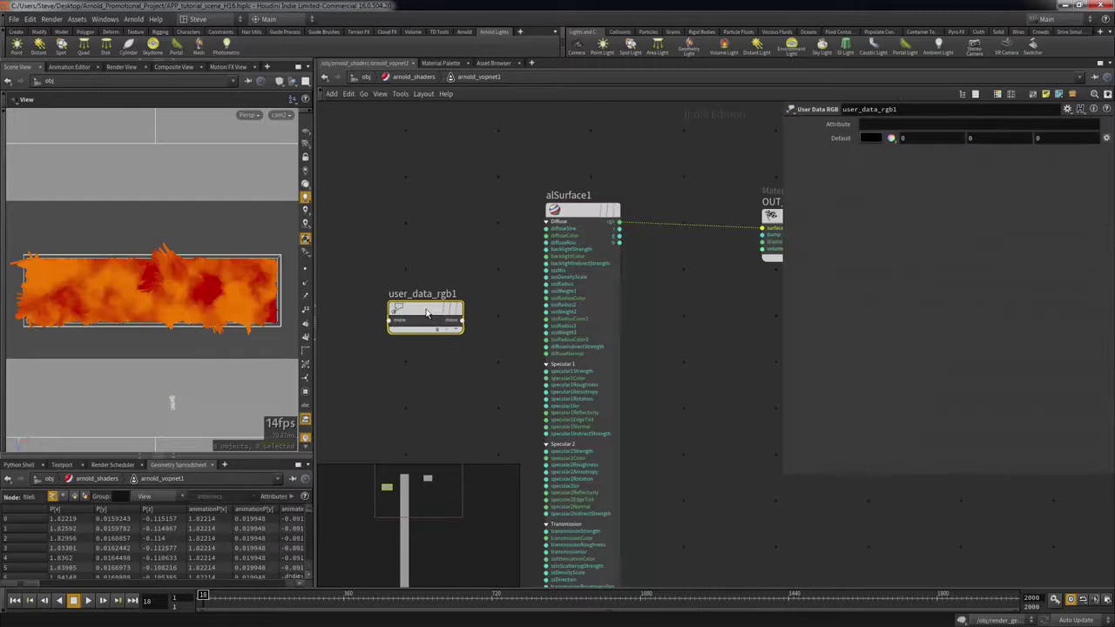
# - Set the User Data RGB attribute to Cd and connect its rgb output to the diffuseColor input of alSurface1
pyautogui.click(950, 126)
pyautogui.write('Cd')
pyautogui.click(462, 320)
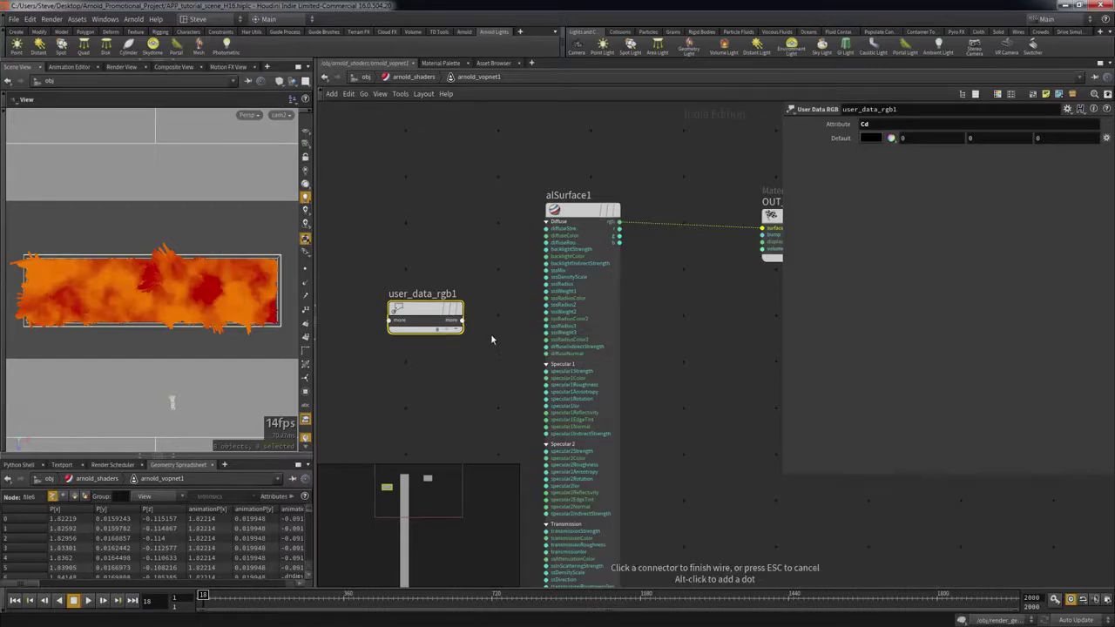
pyautogui.click(546, 235)
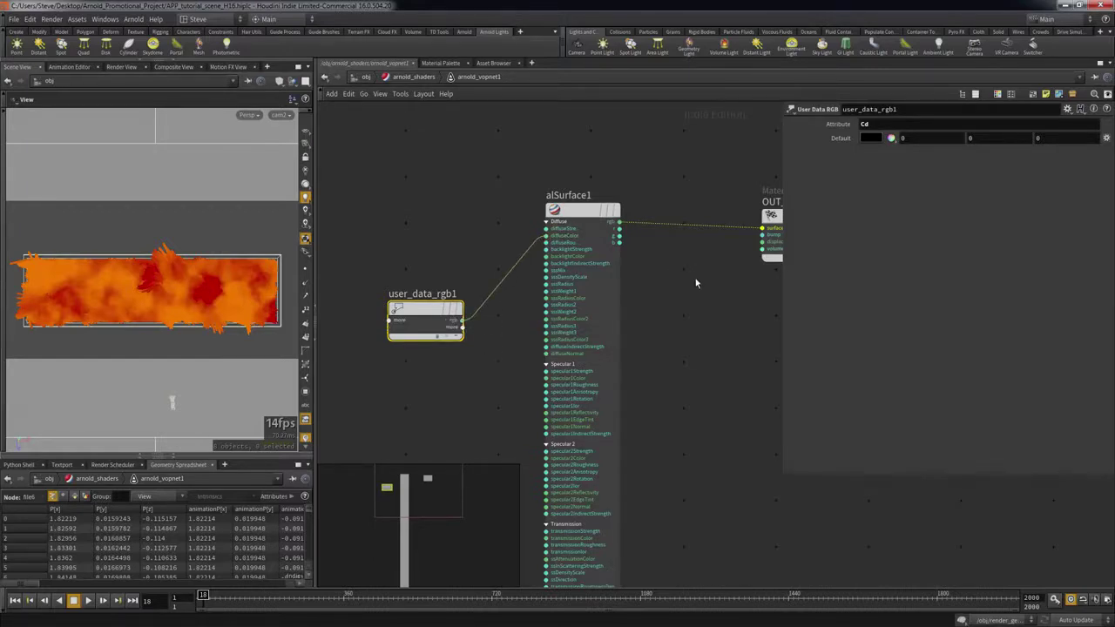
# - Examine how shaders are assigned to render_geo, through its object-level material parameter and through the material node inside it
pyautogui.press('u')
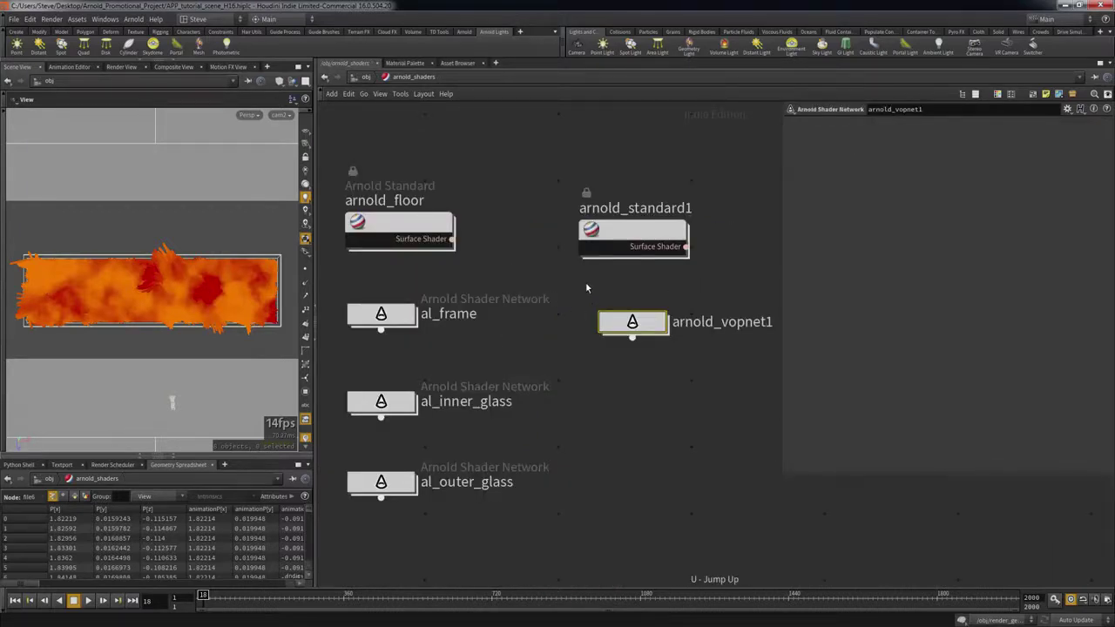
pyautogui.press('u')
pyautogui.click(607, 336)
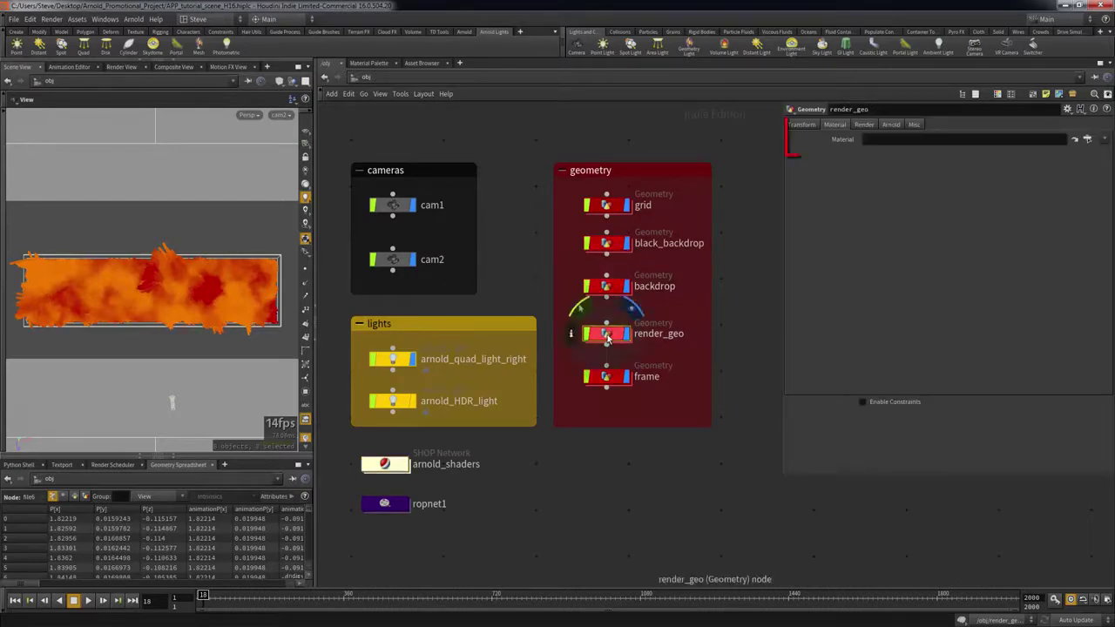
pyautogui.click(1087, 139)
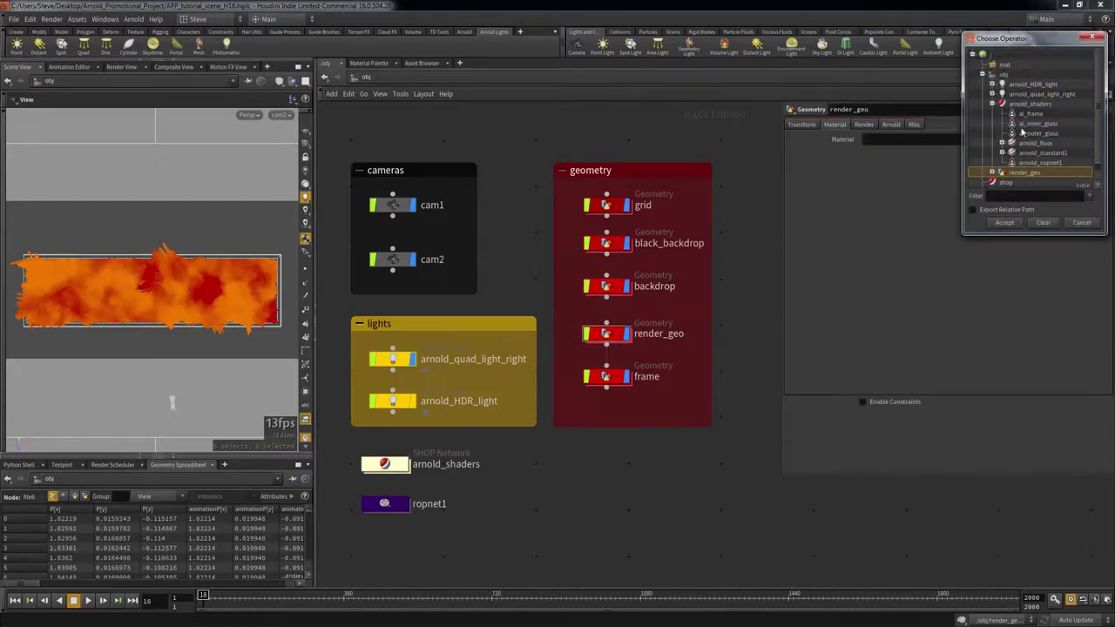
pyautogui.click(1076, 223)
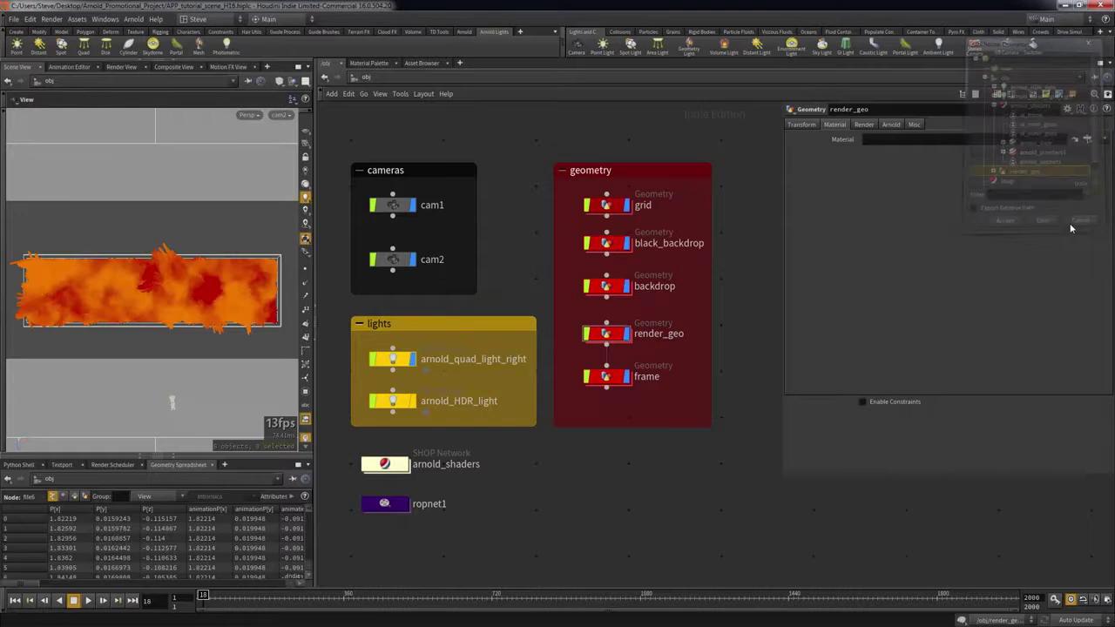
pyautogui.doubleClick(601, 331)
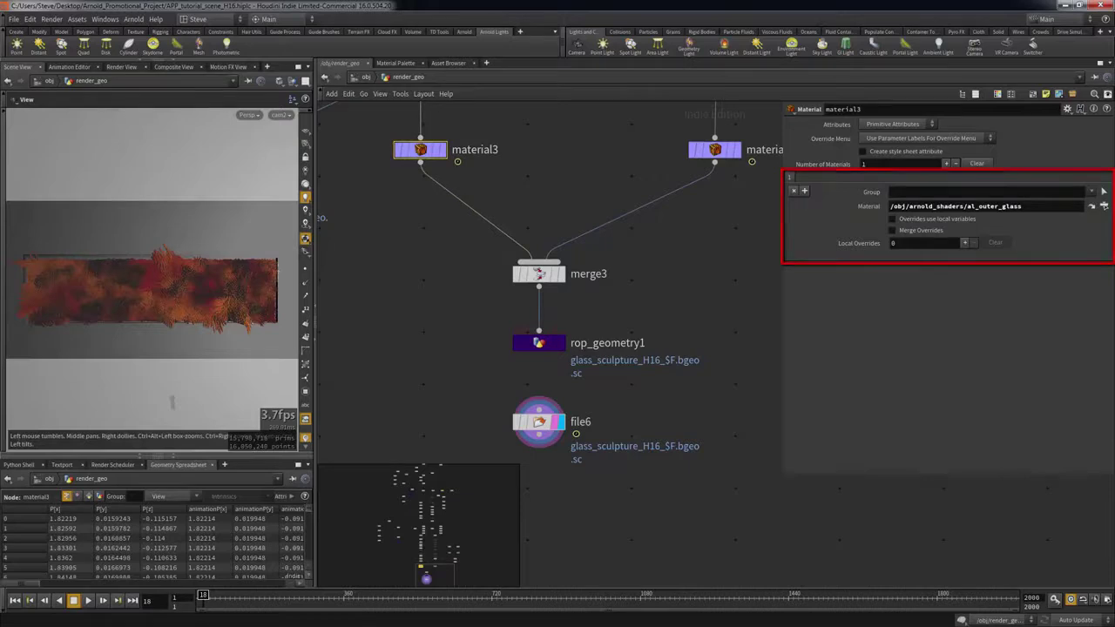
pyautogui.press('u')
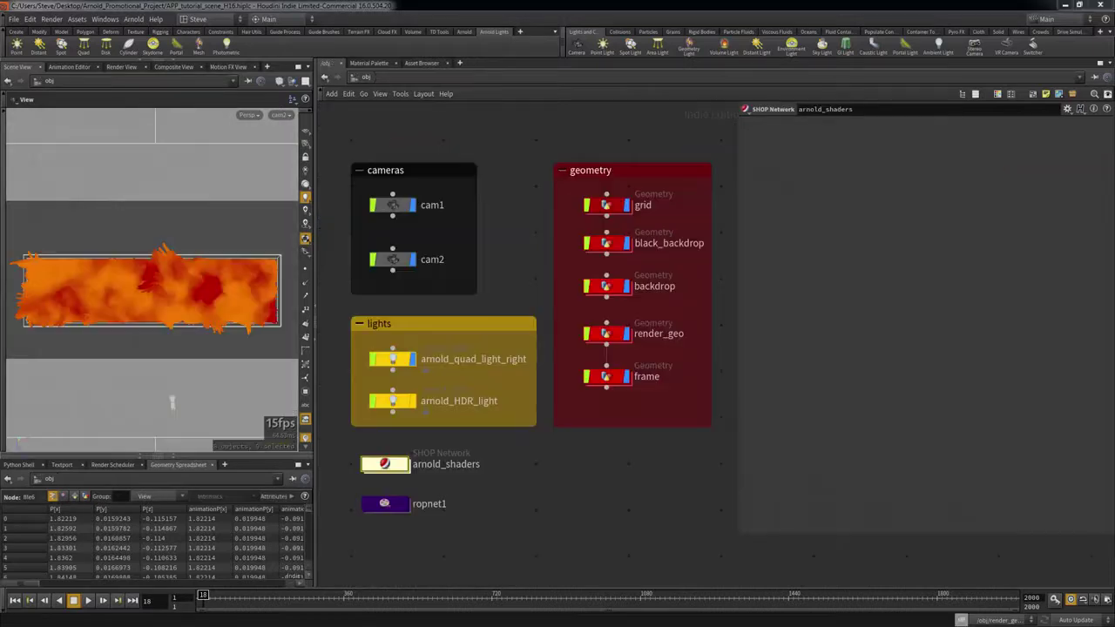
# - Inside ropnet1, add an Arnold render node below arnold_REFR_RD_High
pyautogui.doubleClick(389, 505)
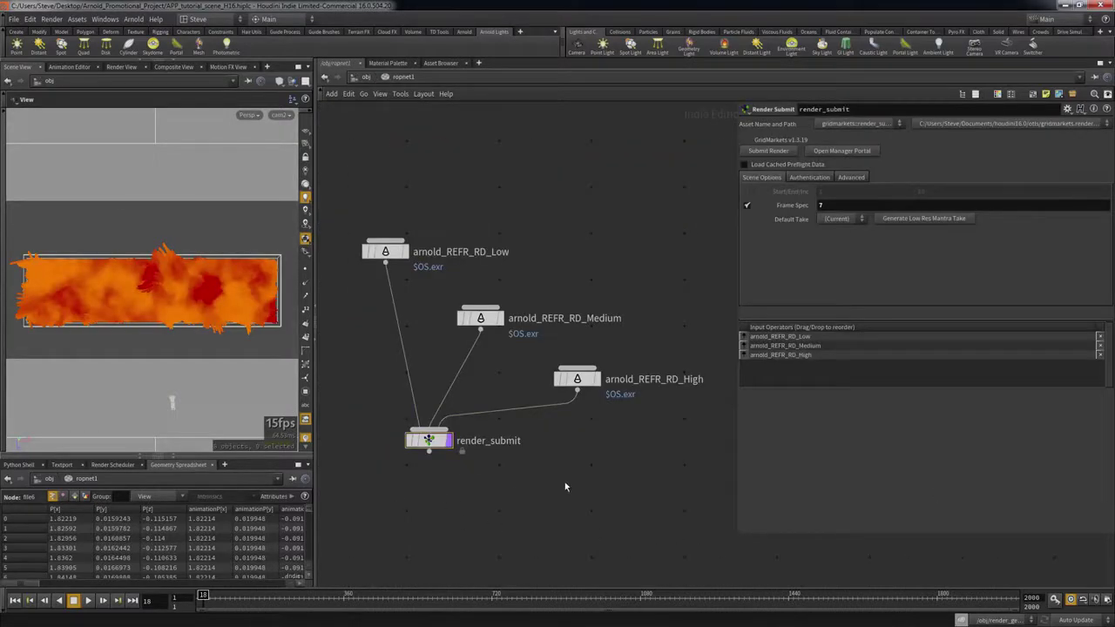
pyautogui.press('Tab')
pyautogui.write('ar')
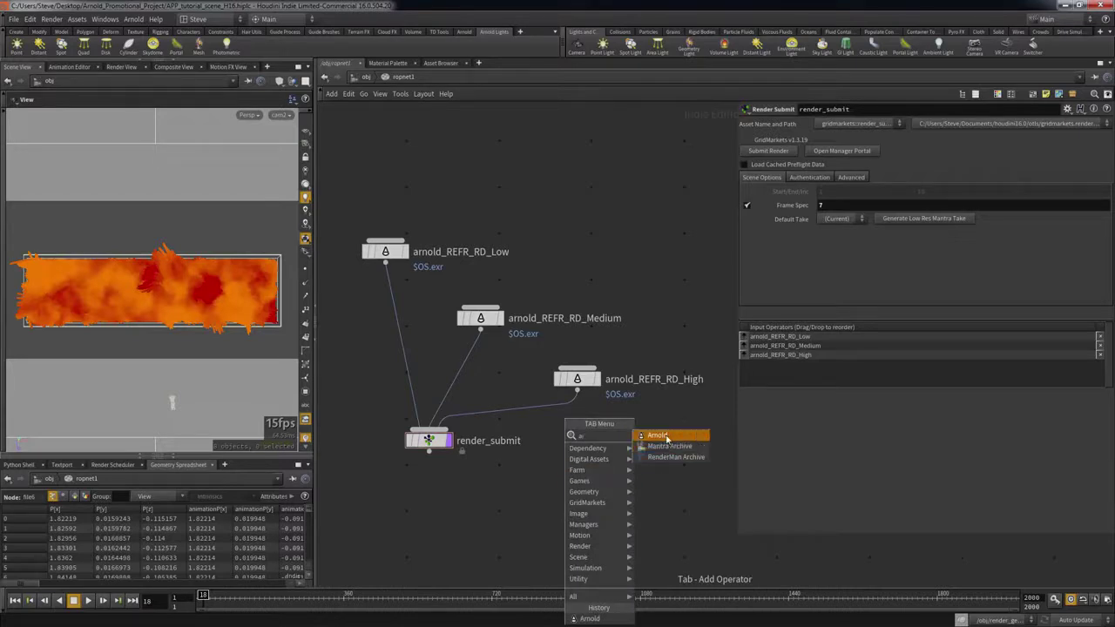
pyautogui.click(658, 435)
pyautogui.click(588, 467)
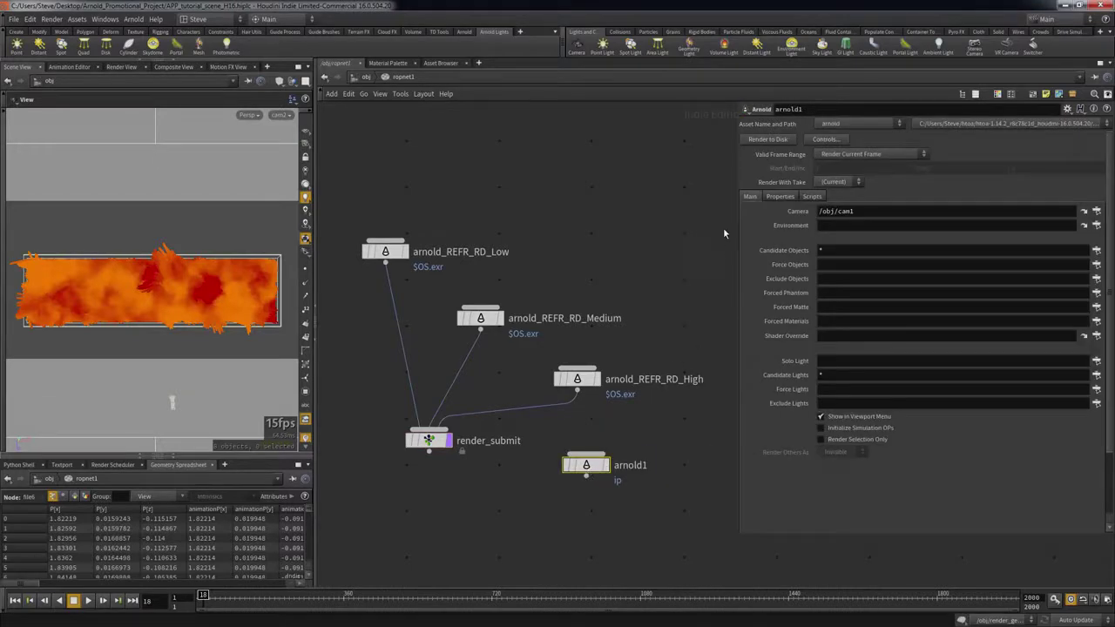
# - In the output properties of the new Arnold render node, add one AOV and set it to refraction
pyautogui.click(779, 196)
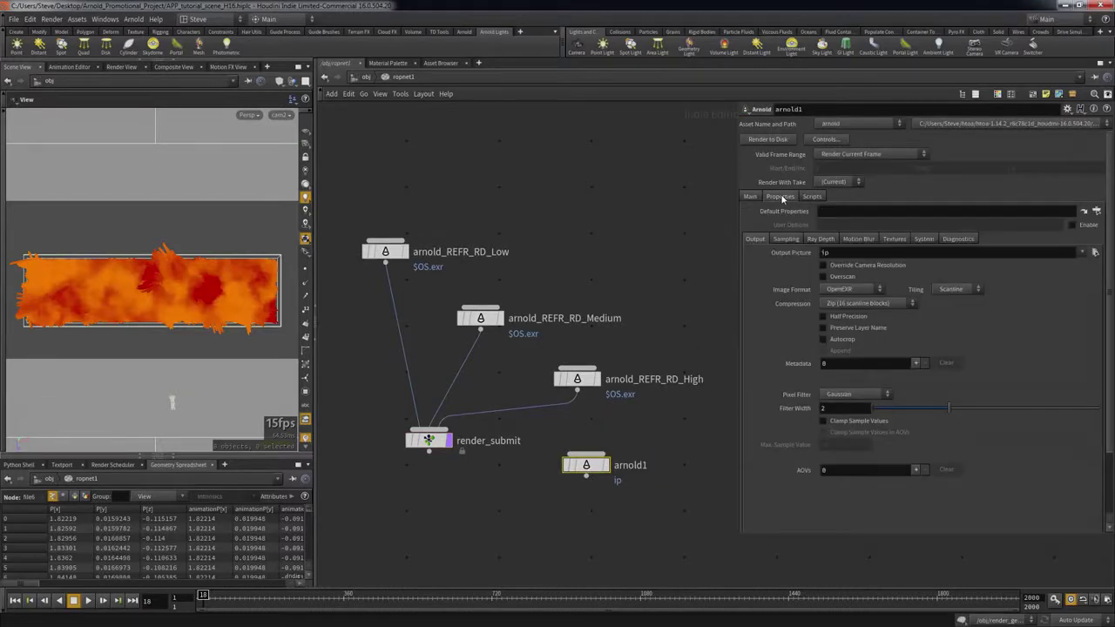
pyautogui.click(819, 239)
pyautogui.click(785, 241)
pyautogui.click(764, 242)
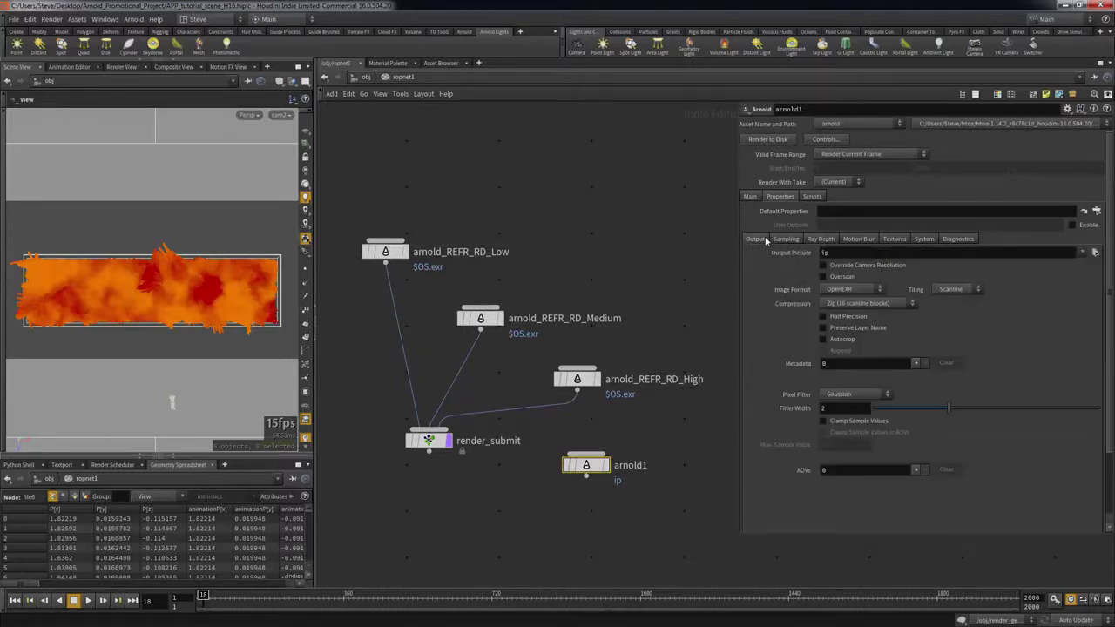
pyautogui.click(915, 472)
pyautogui.click(1093, 488)
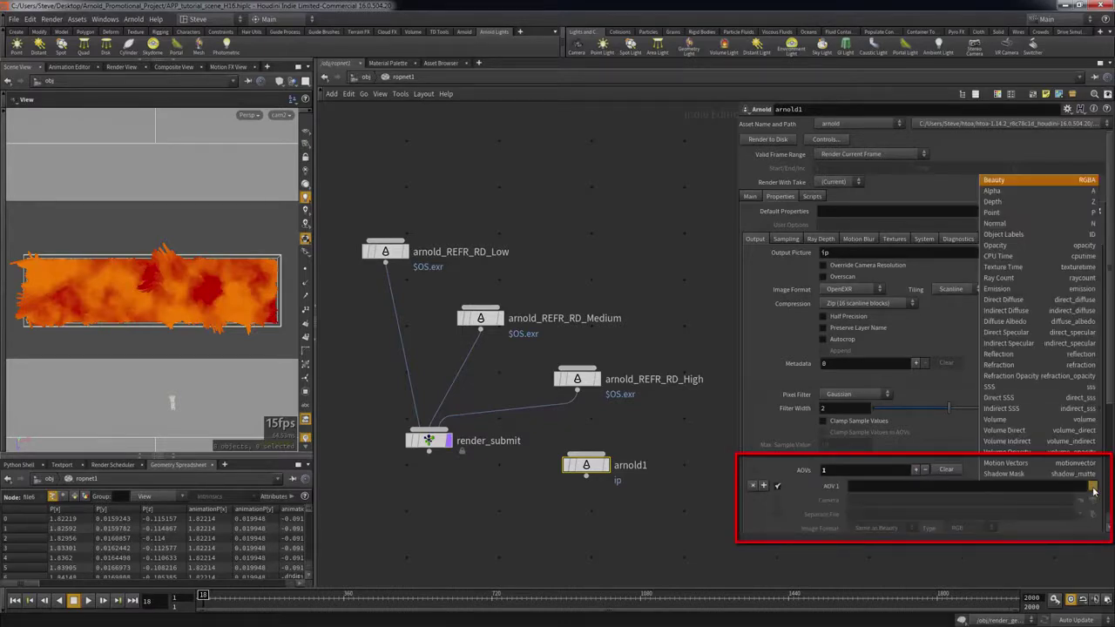
pyautogui.click(1024, 365)
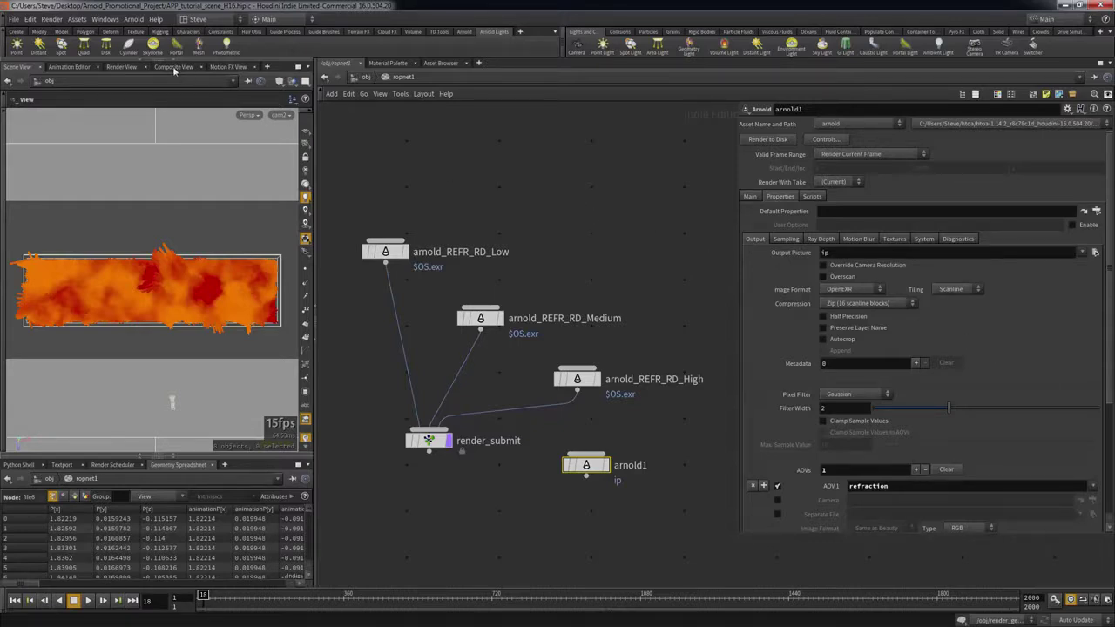
# - Load the rendered image arnold_AA_High.exr from $HIP/render/ into MPlay and move its window fully into view
pyautogui.click(52, 19)
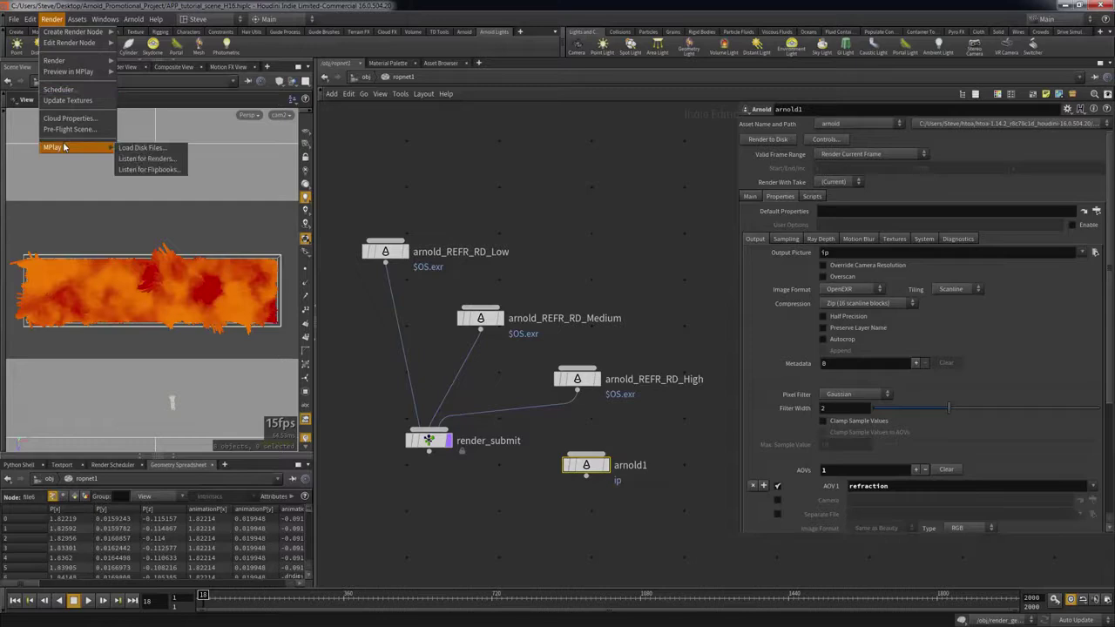
pyautogui.click(134, 150)
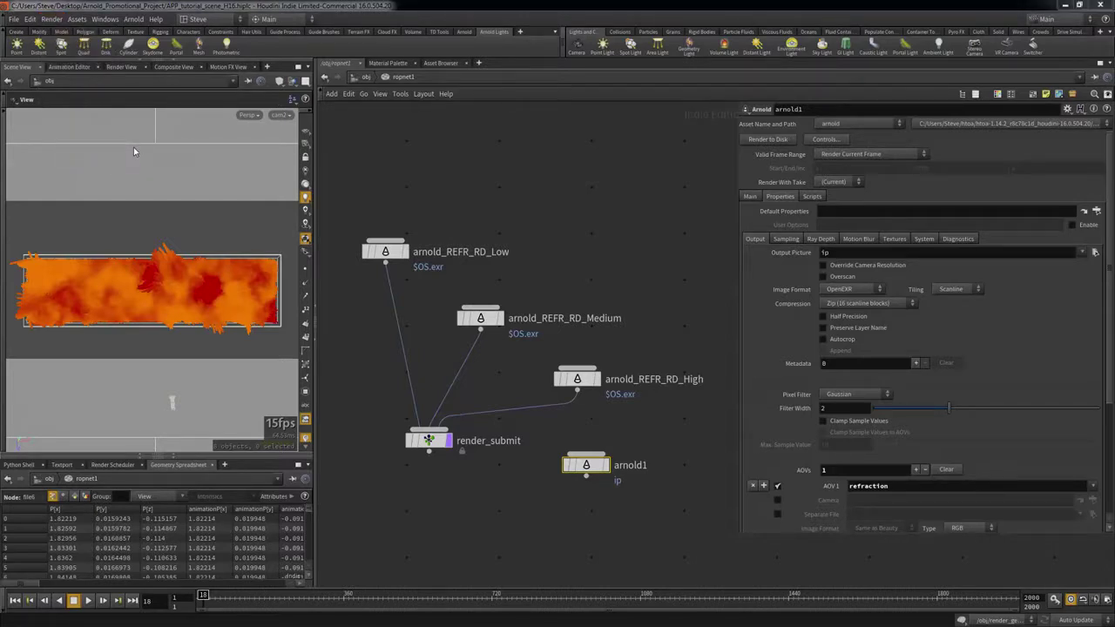
pyautogui.doubleClick(141, 129)
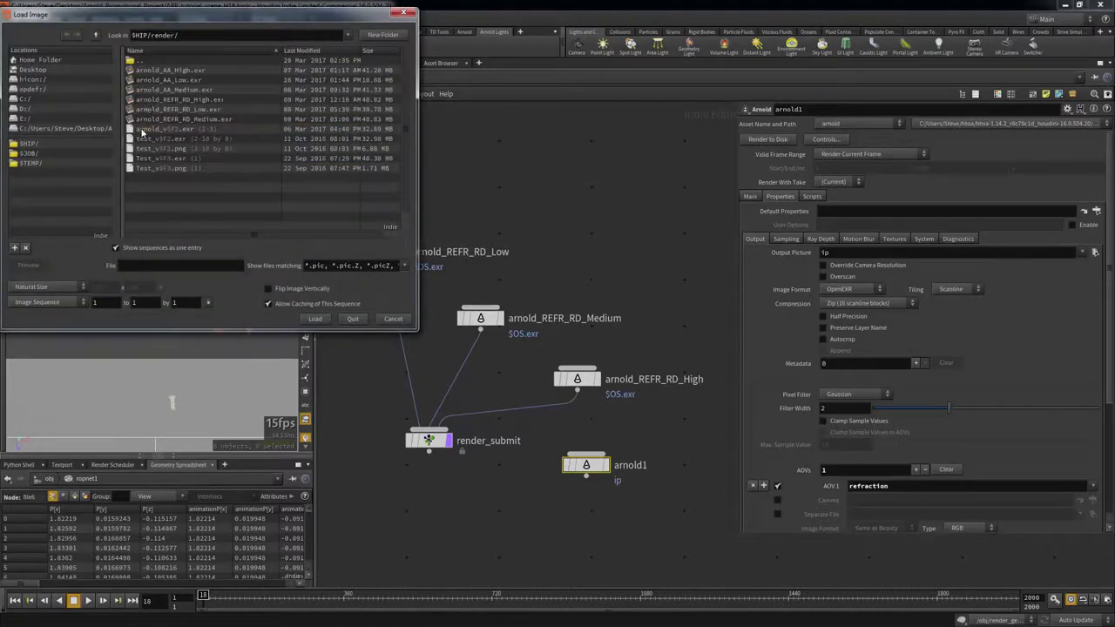
pyautogui.click(169, 70)
pyautogui.click(326, 319)
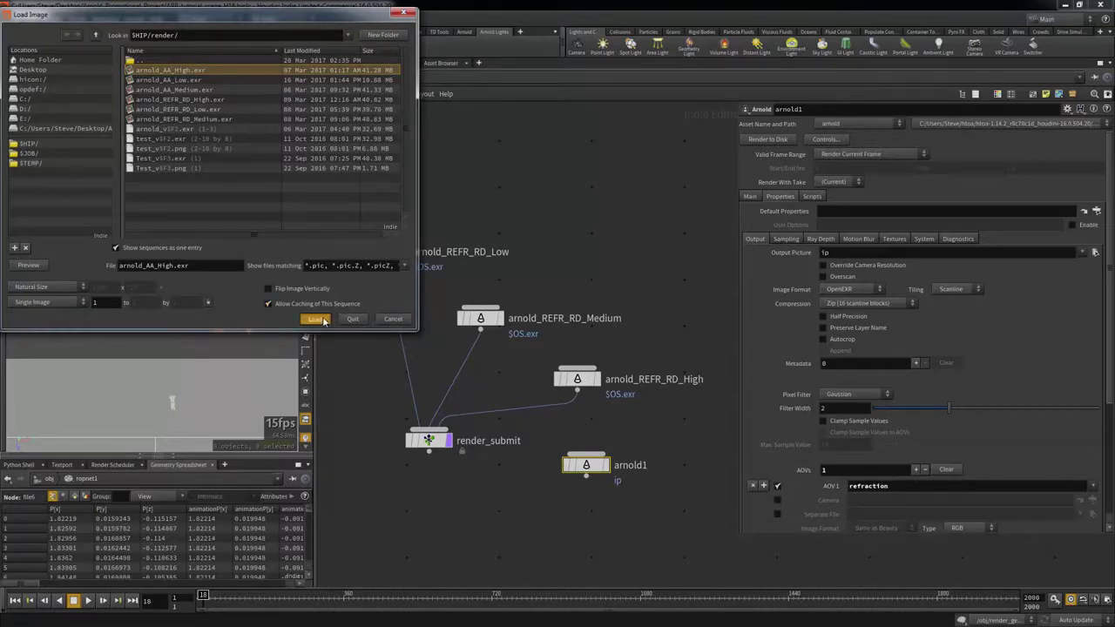
pyautogui.moveTo(1114, 107); pyautogui.dragTo(544, 56)
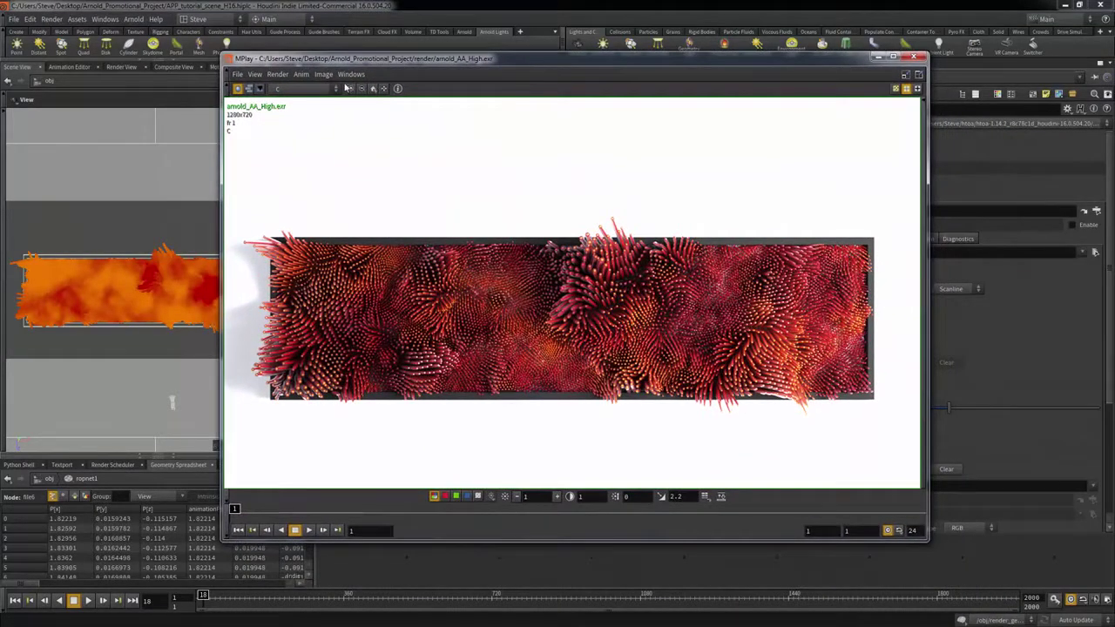
# - View the refraction plane, the raycount plane with its range adapted, and the C plane of the render, and close MPlay
pyautogui.click(335, 89)
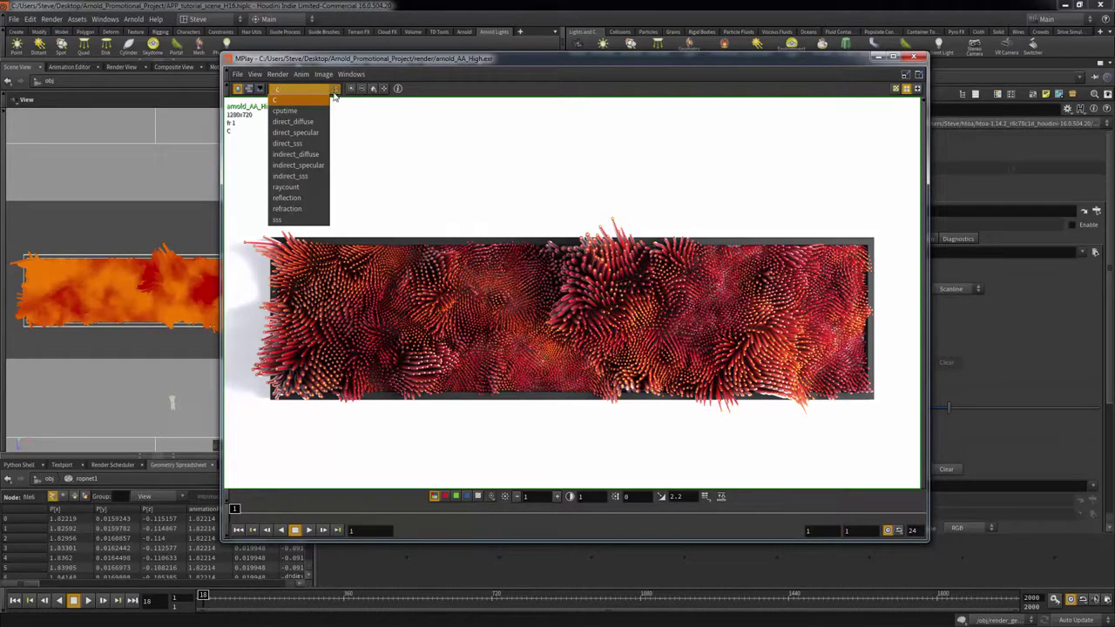
pyautogui.press('Escape')
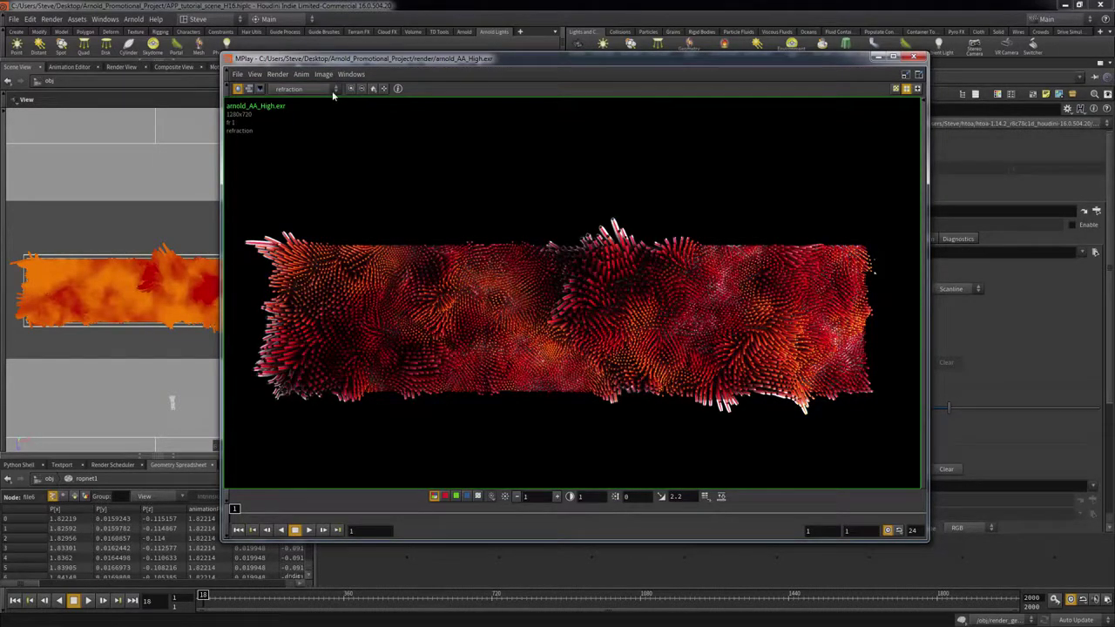
pyautogui.click(332, 90)
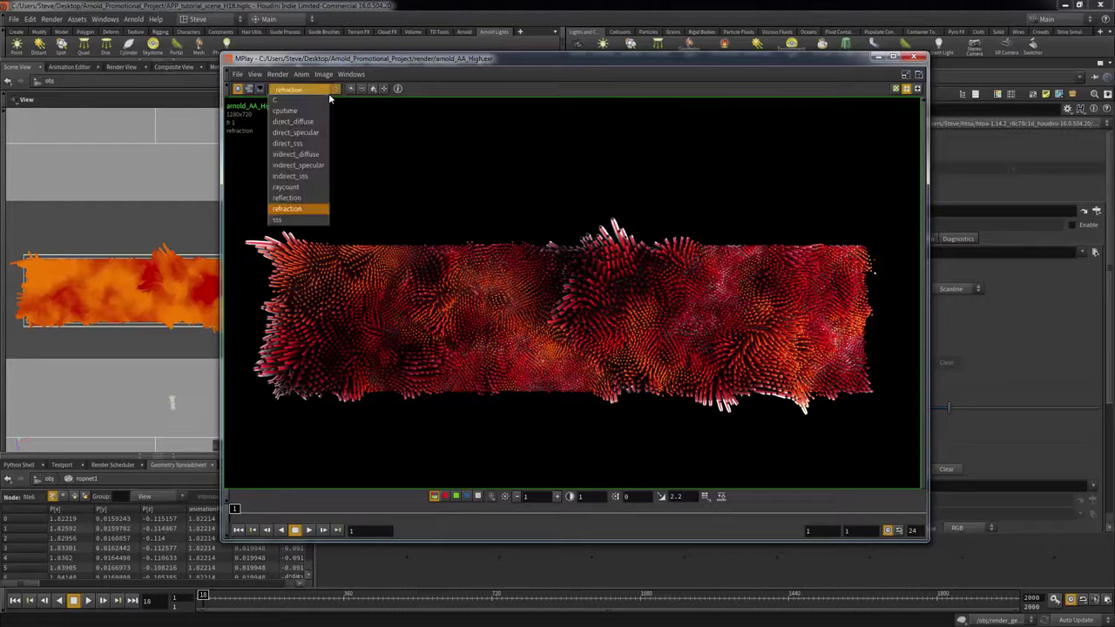
pyautogui.click(313, 185)
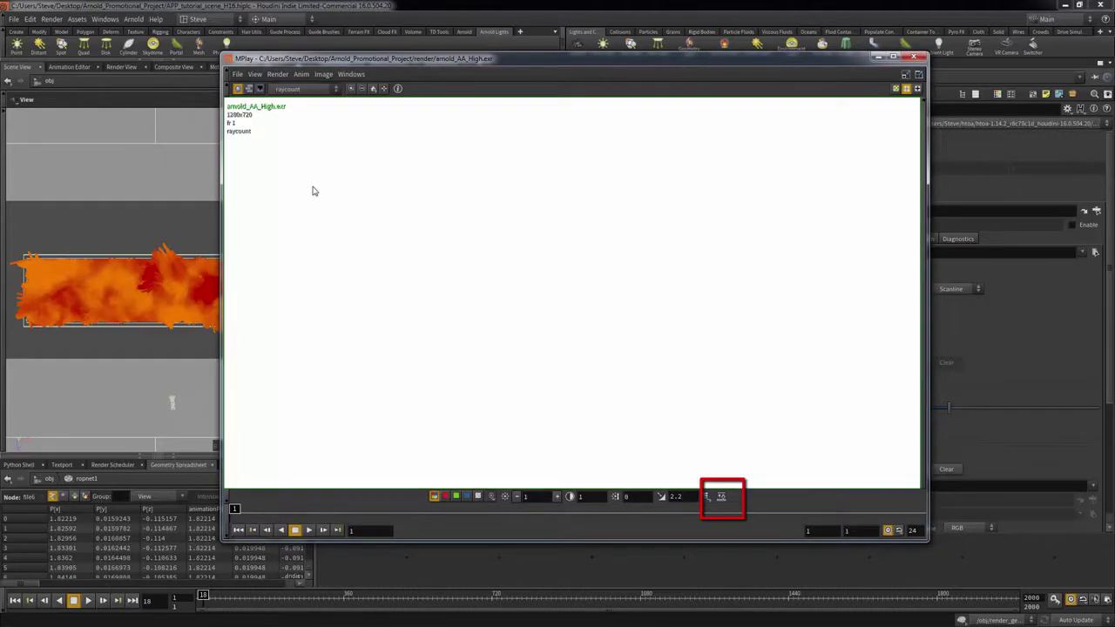
pyautogui.click(721, 498)
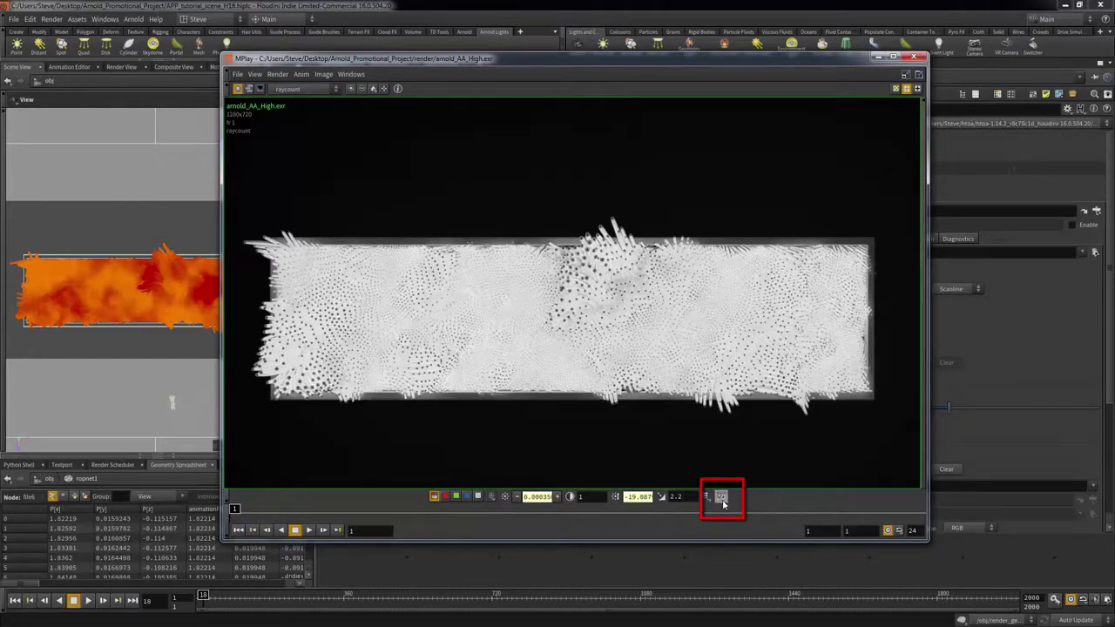
pyautogui.click(331, 90)
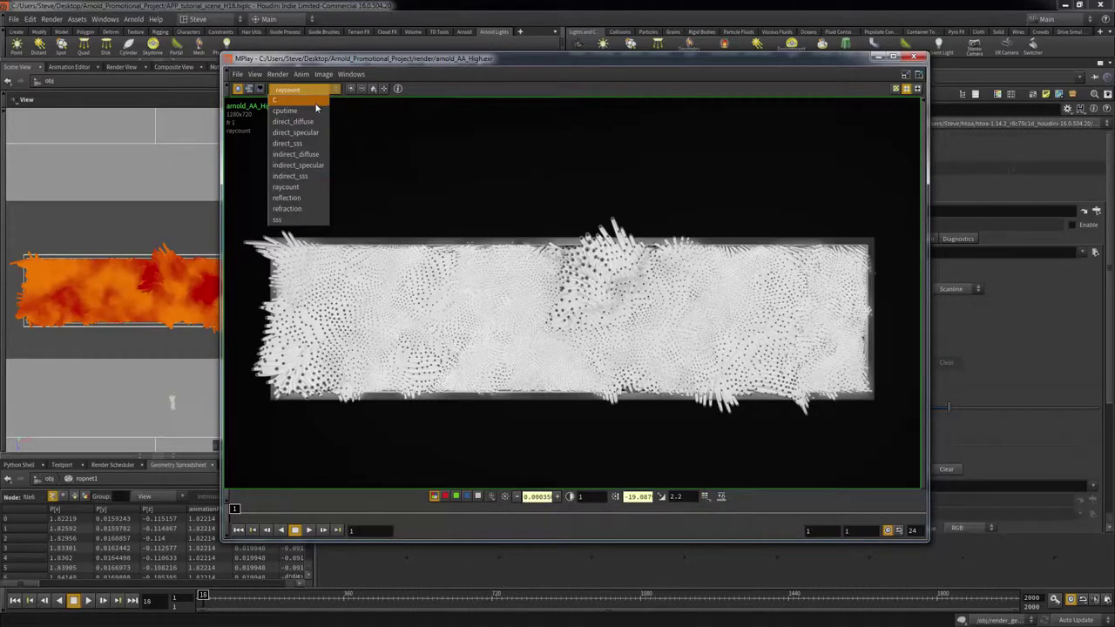
pyautogui.click(316, 103)
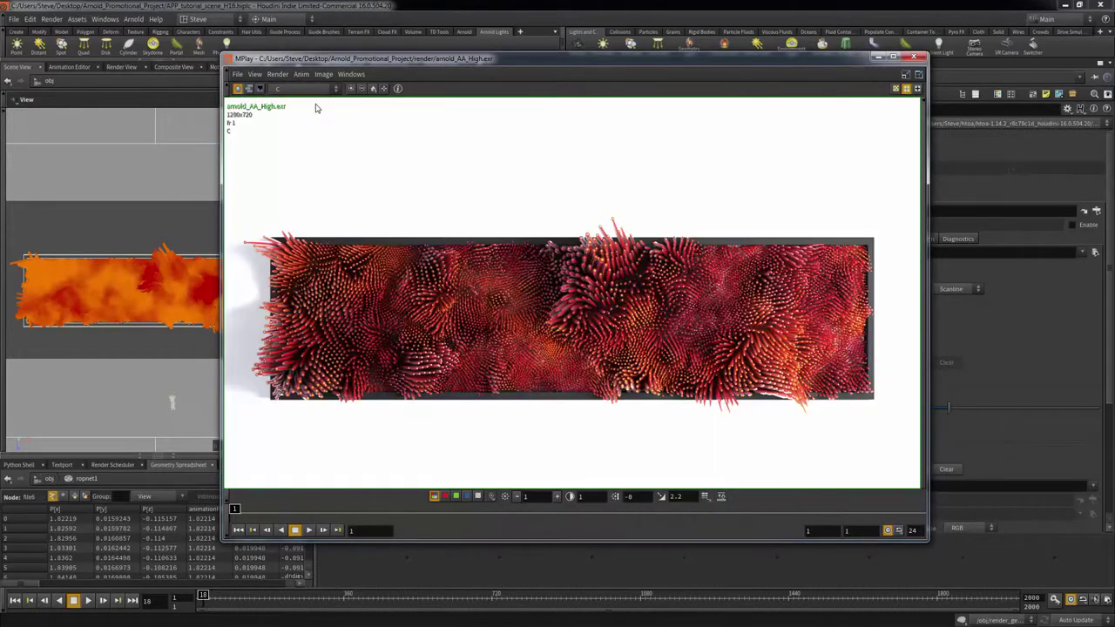
pyautogui.click(911, 57)
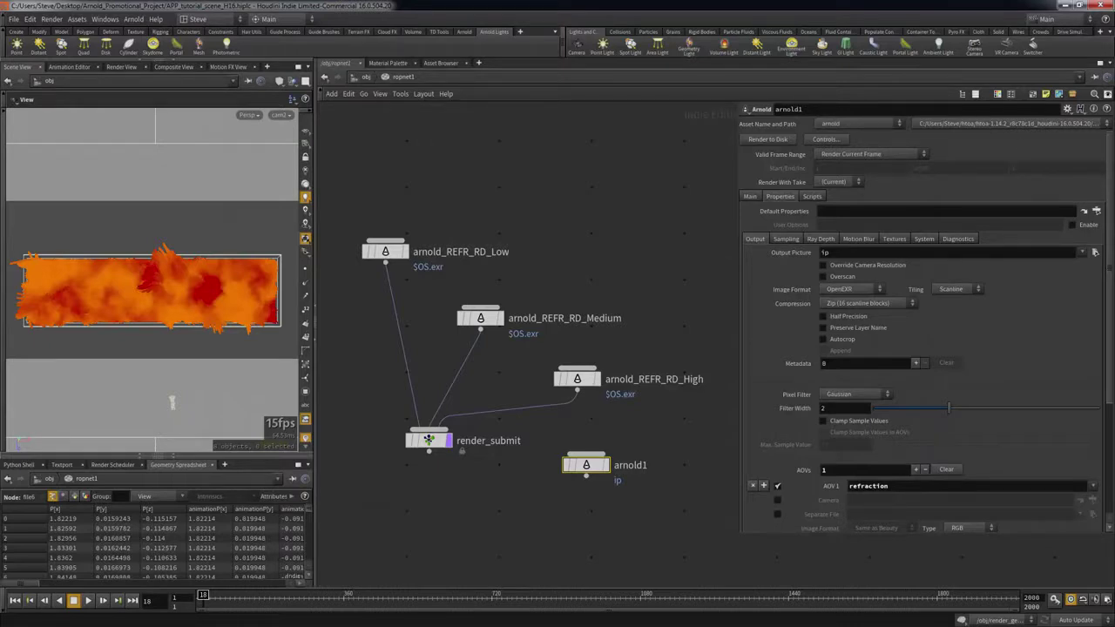
# - Examine the sampling and ray depth settings of arnold1 and compare the refraction depth of the low, medium and high arnold_REFR_RD nodes
pyautogui.click(782, 239)
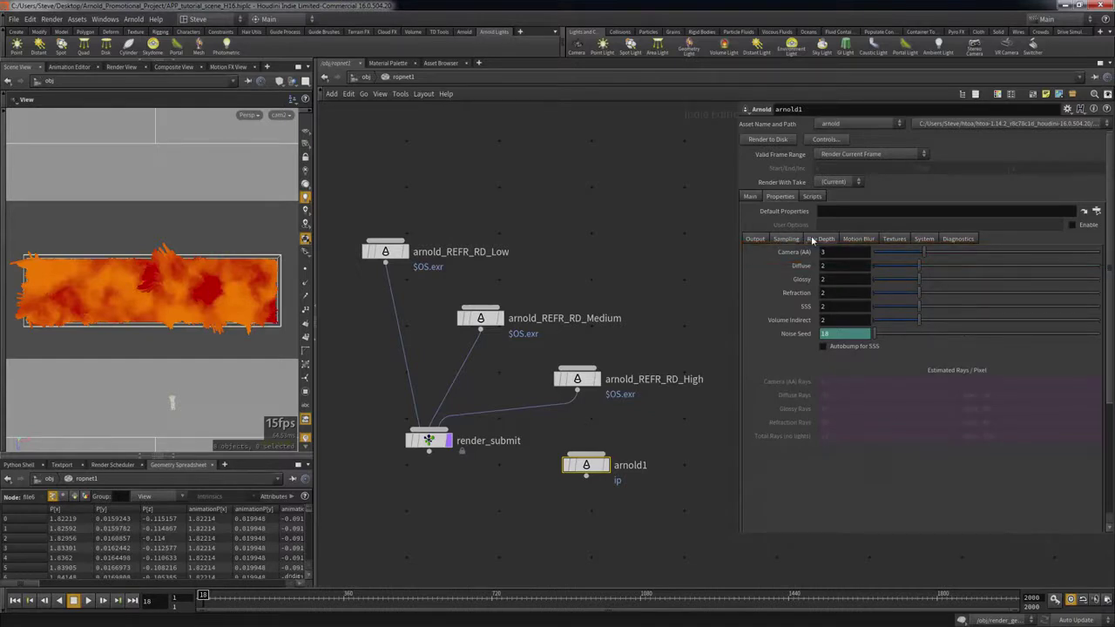
pyautogui.click(812, 238)
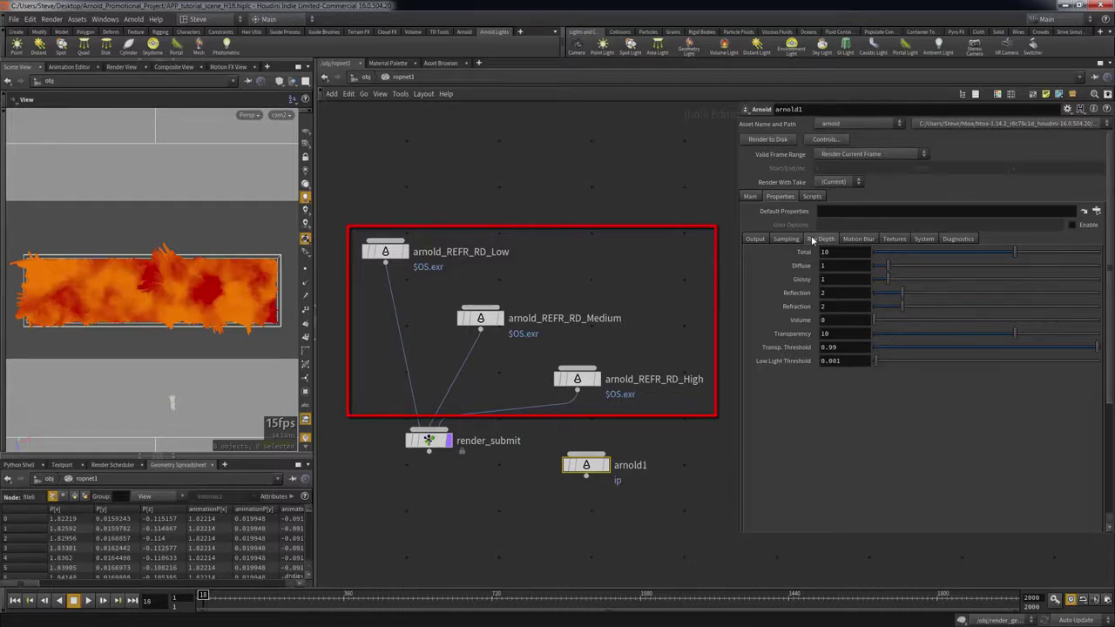
pyautogui.click(385, 254)
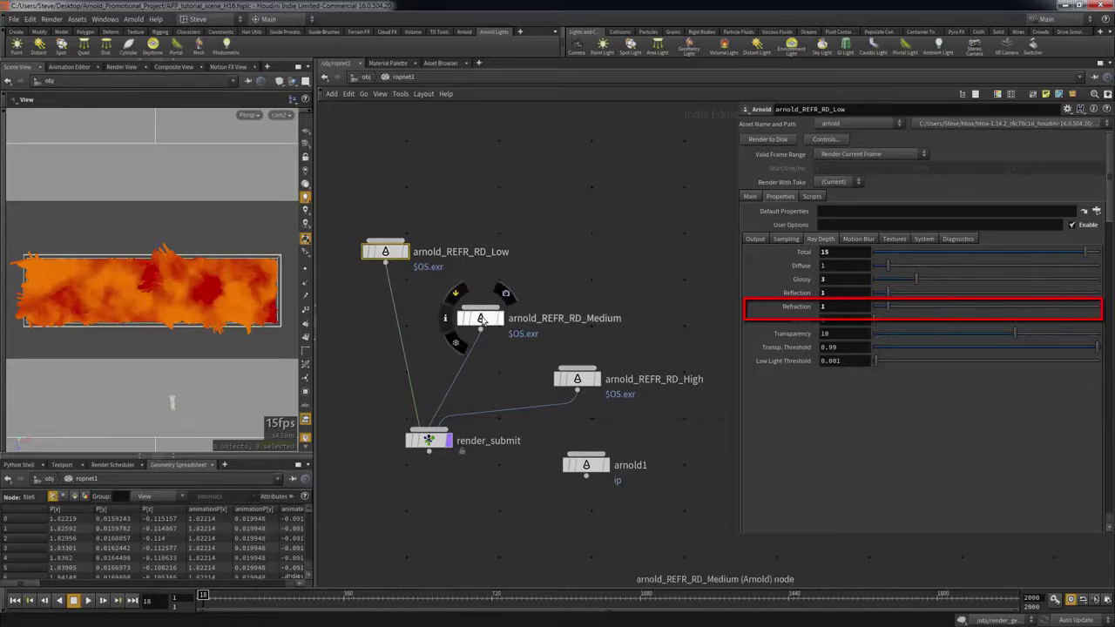
pyautogui.click(481, 318)
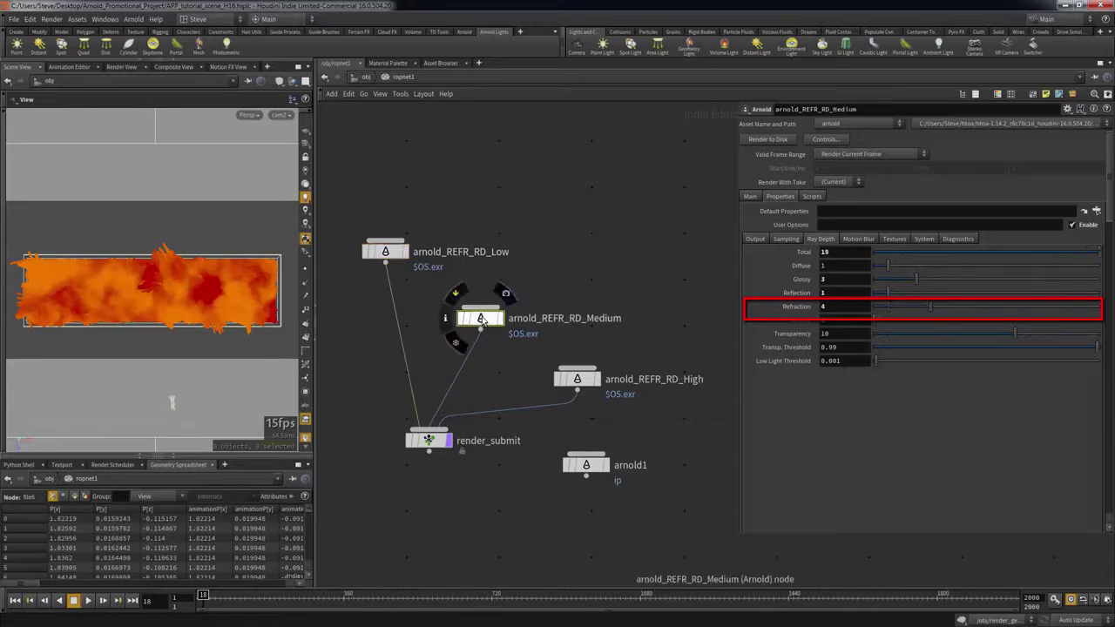
pyautogui.click(576, 382)
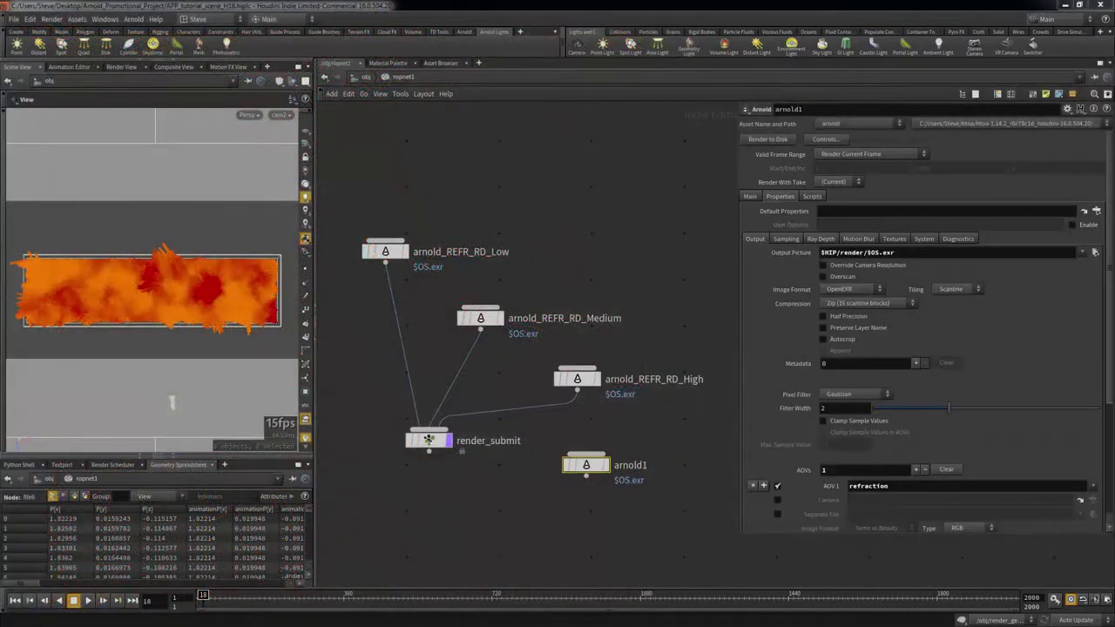
# - Enable logging to a file in the diagnostics of arnold1 and copy its Output Picture parameter
pyautogui.moveTo(588, 467)
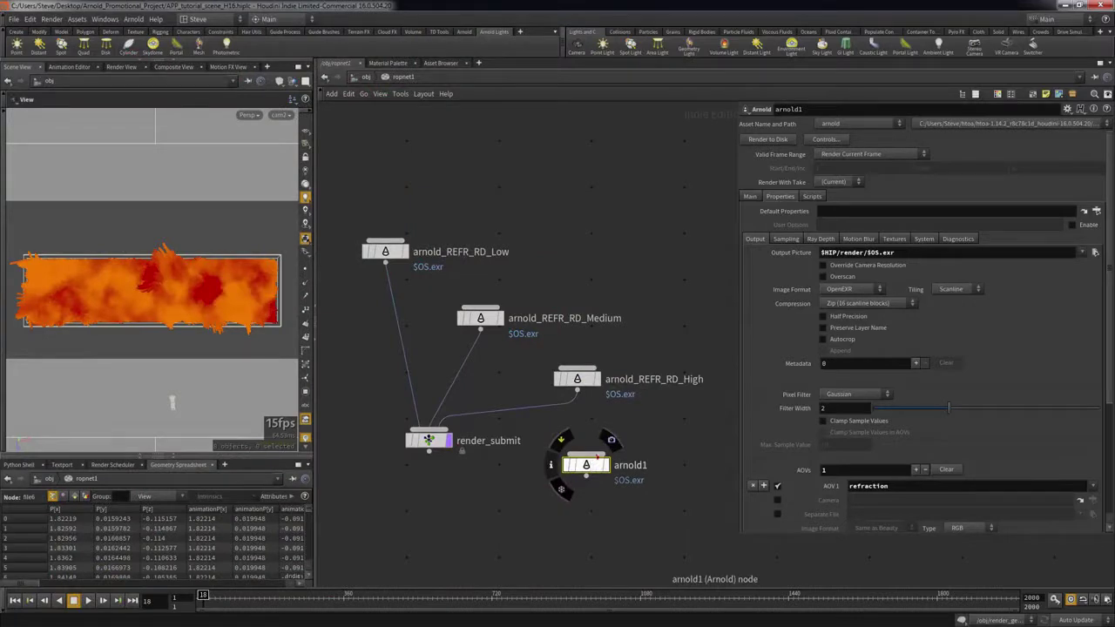
pyautogui.click(957, 238)
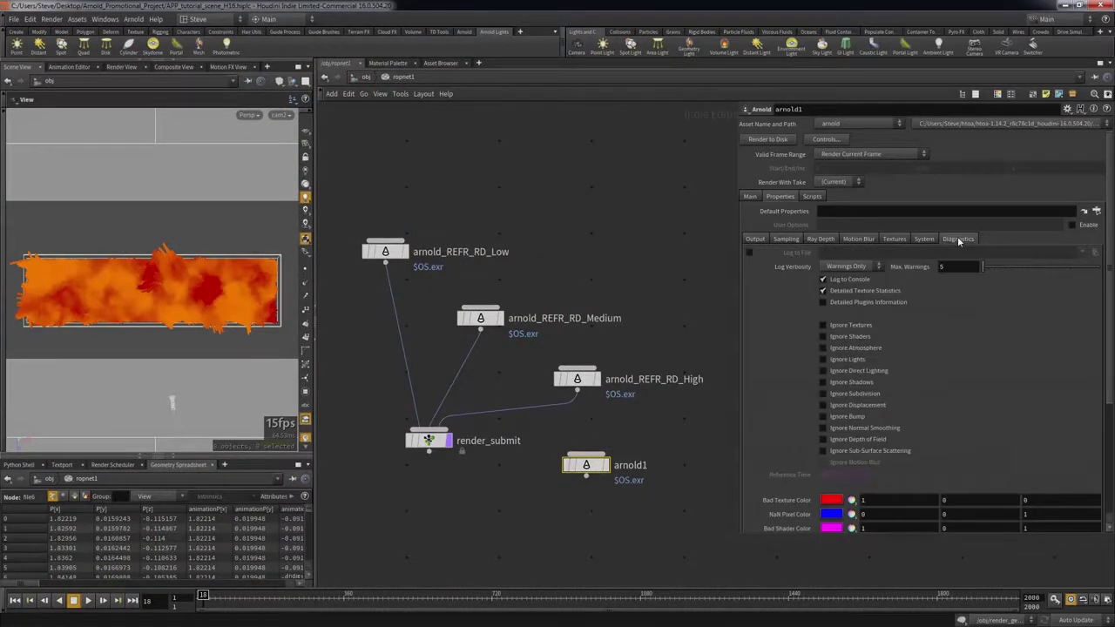
pyautogui.click(749, 252)
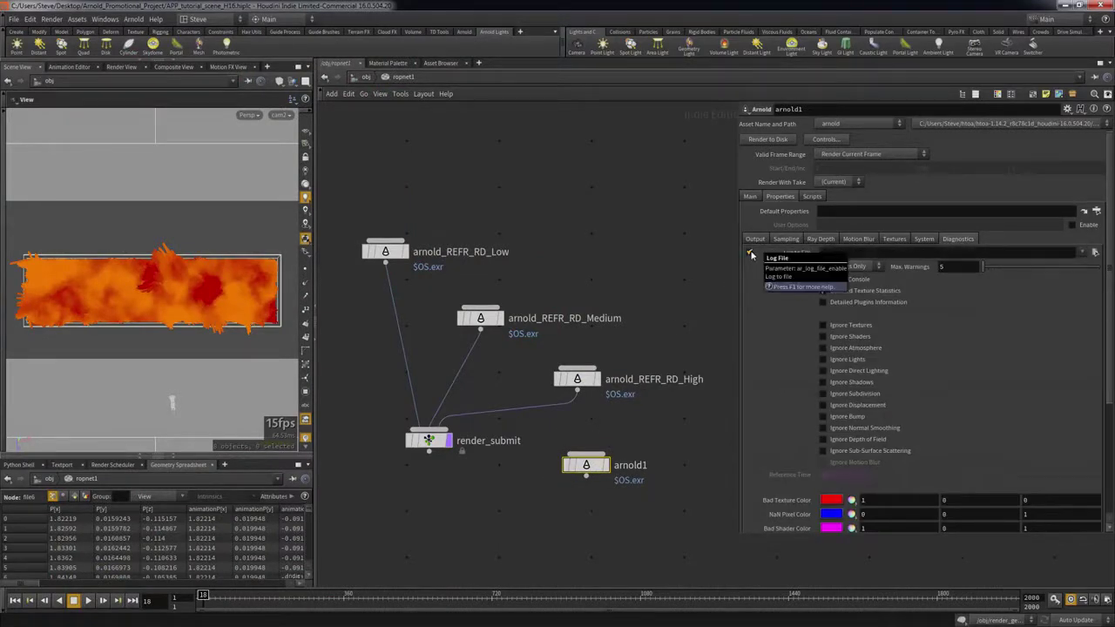
pyautogui.click(755, 239)
pyautogui.rightClick(795, 252)
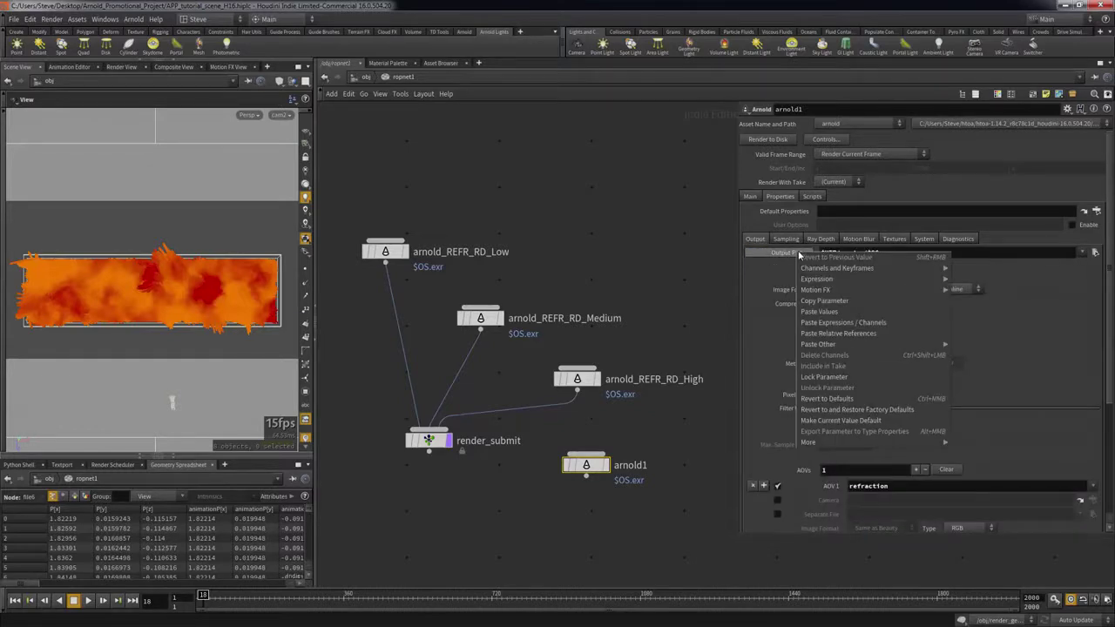
pyautogui.click(806, 301)
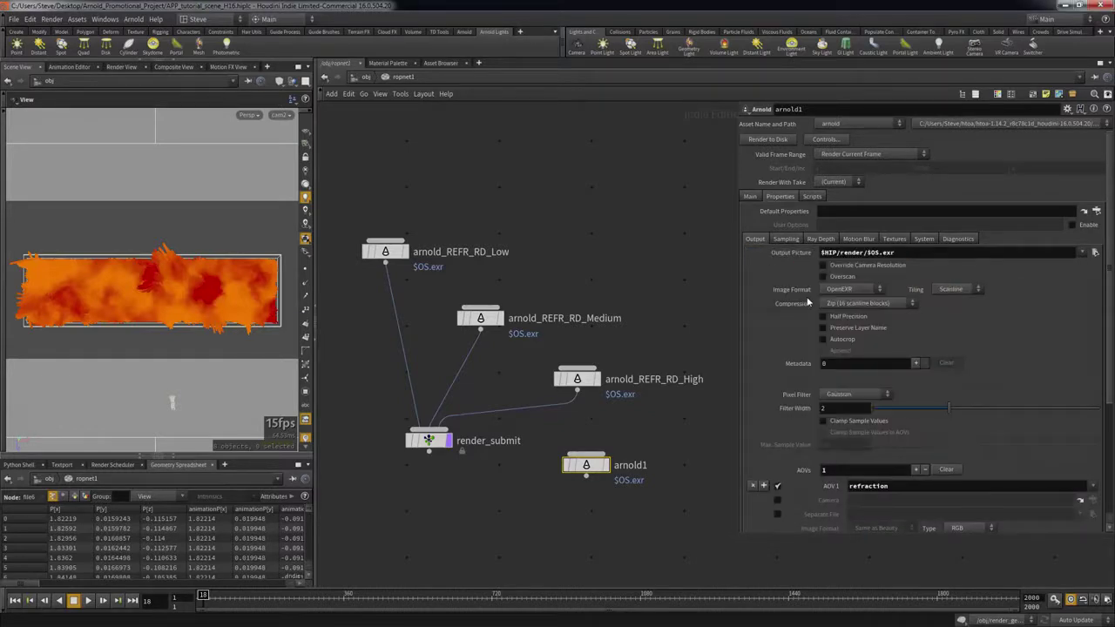
# - Paste the copied parameter as a relative reference into the log file path, append .txt, and set the log verbosity to Detailed
pyautogui.click(950, 240)
pyautogui.rightClick(882, 251)
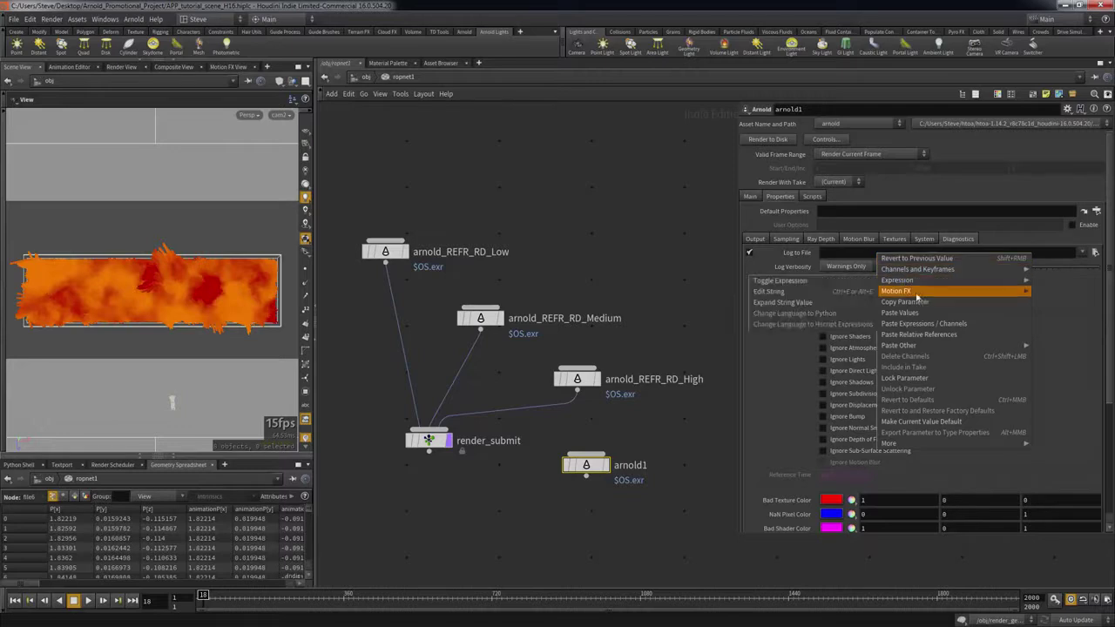
pyautogui.click(943, 334)
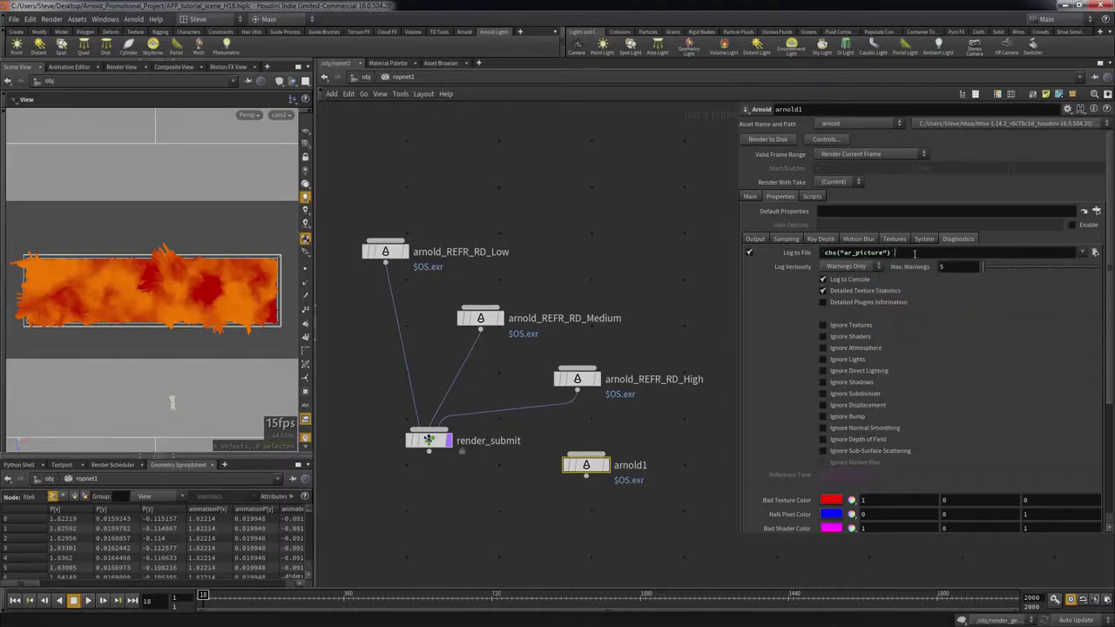
pyautogui.write('.txt')
pyautogui.click(868, 266)
pyautogui.click(860, 300)
# - Switch to Notepad, examine the render time, memory, ray count and geometry statistics in the arnold_AA_Low.exr log, and put the log away
pyautogui.hotkey('alt', 'Tab')
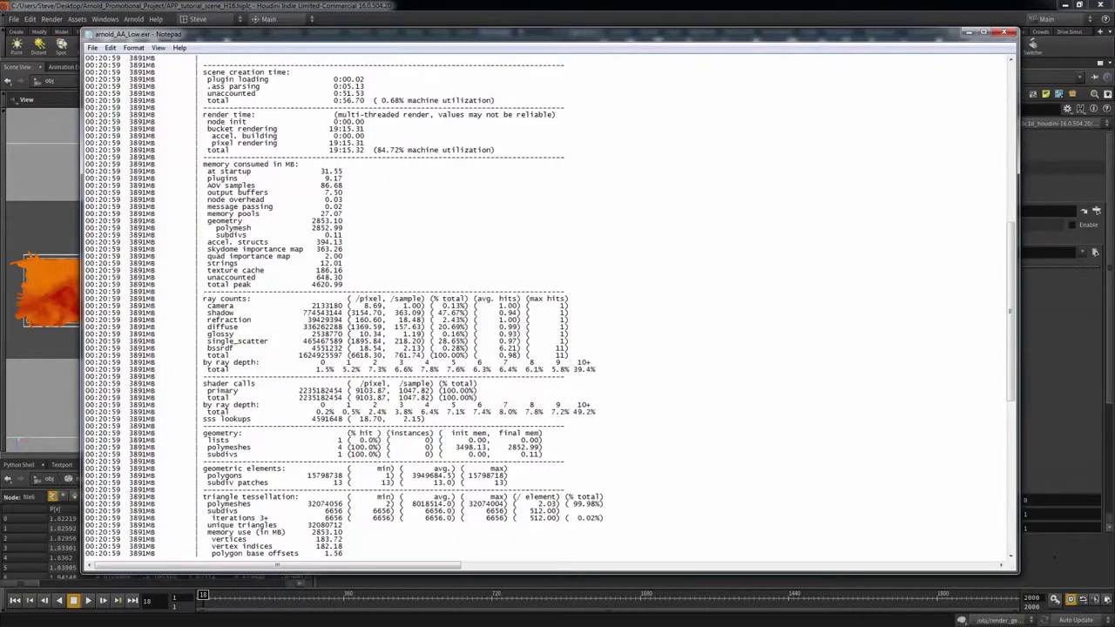
pyautogui.moveTo(1010, 309)
pyautogui.mouseDown()
pyautogui.moveTo(1005, 131)
pyautogui.moveTo(1005, 320)
pyautogui.mouseUp()
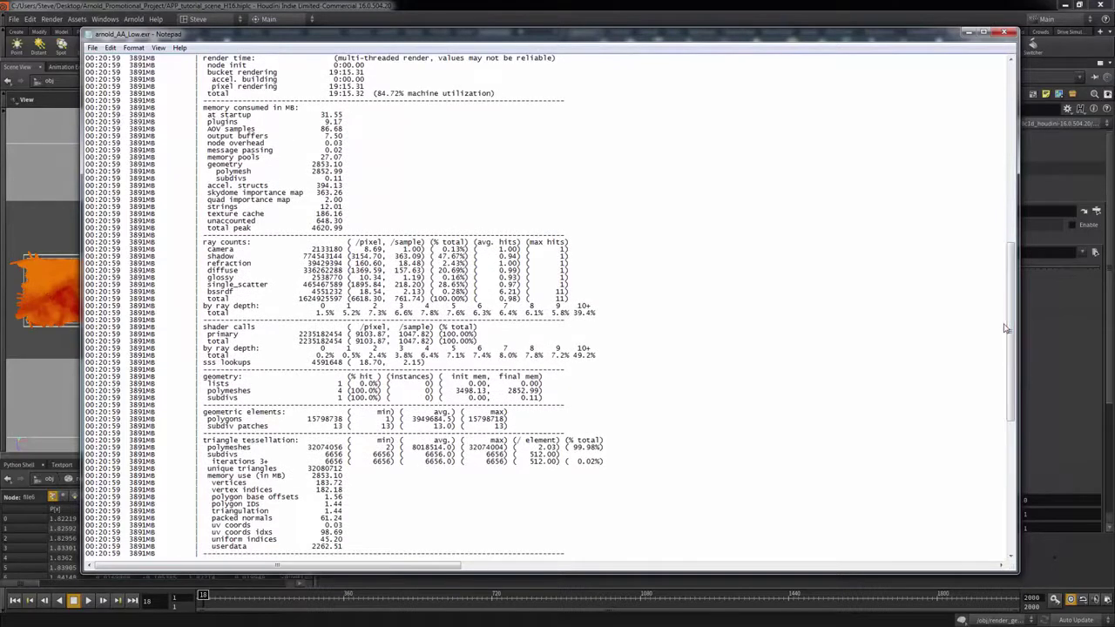
pyautogui.click(968, 32)
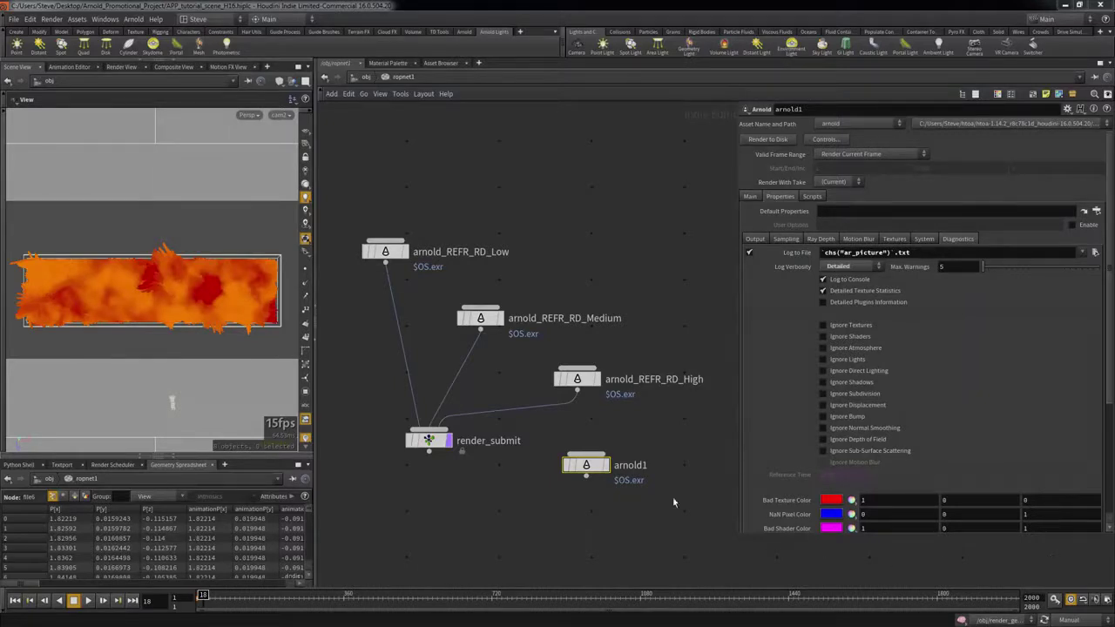
# - Start the render submission from the render_submit node and review the scene files listed in GridMarkets Preflight
pyautogui.click(429, 440)
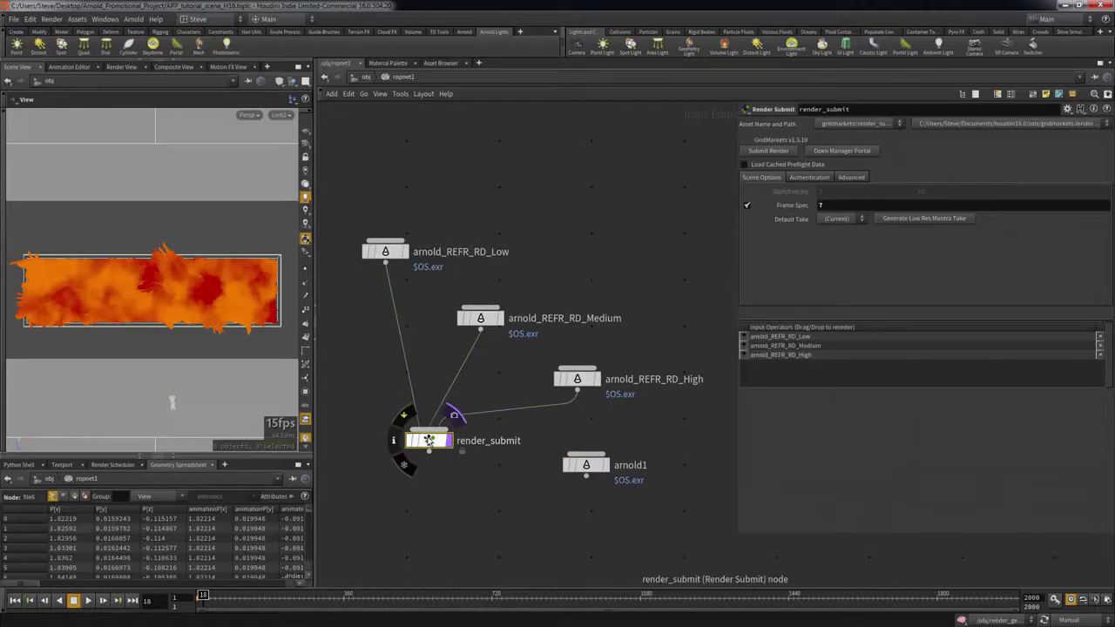
pyautogui.click(768, 152)
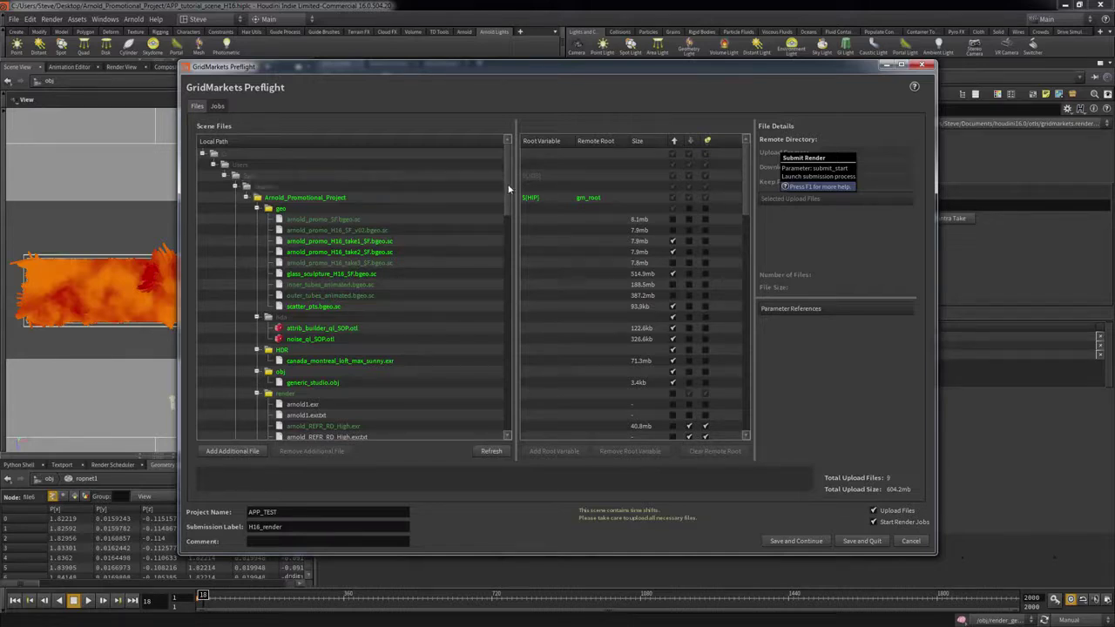
pyautogui.moveTo(508, 194); pyautogui.dragTo(508, 251)
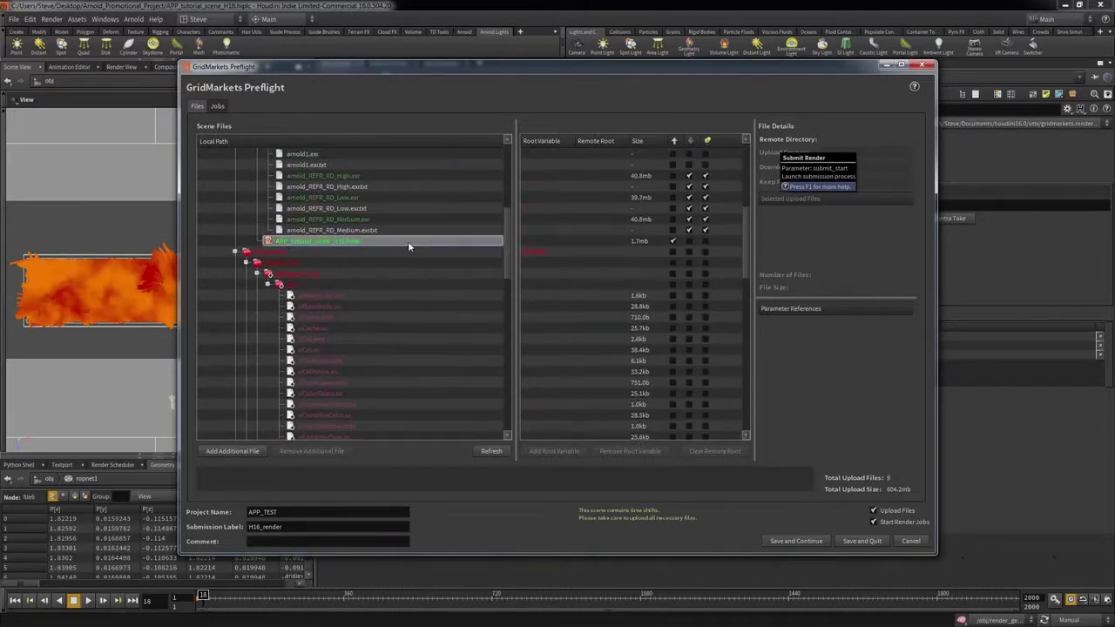
# - Add the root variable ALSHADERS to the alshaders_linux/bin folder with DSO as the remote root type
pyautogui.click(473, 286)
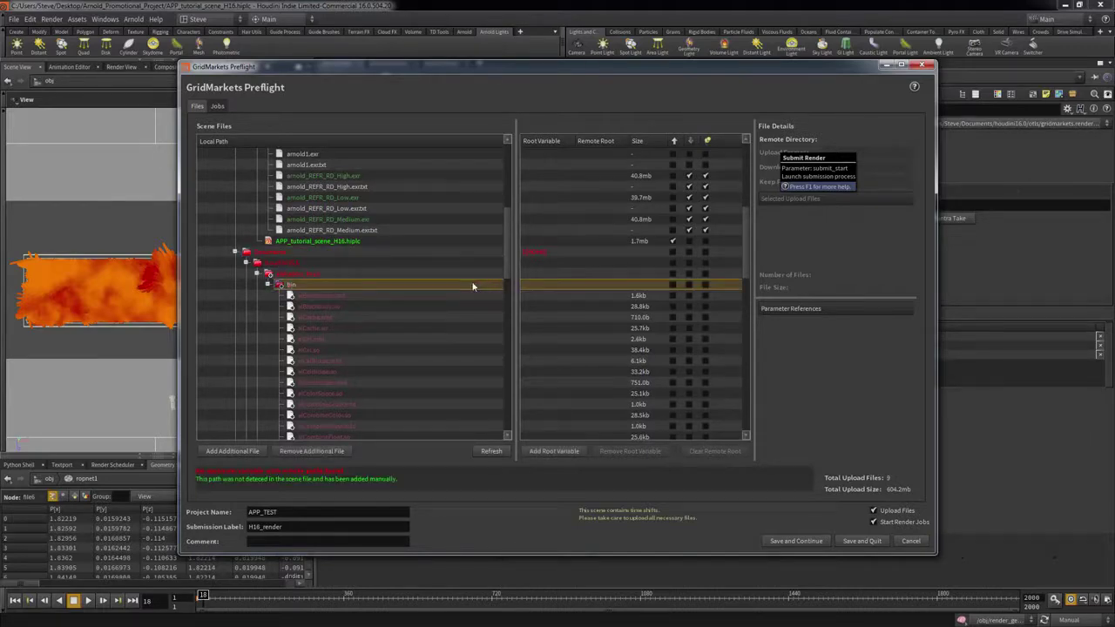
pyautogui.click(552, 450)
pyautogui.write('AL')
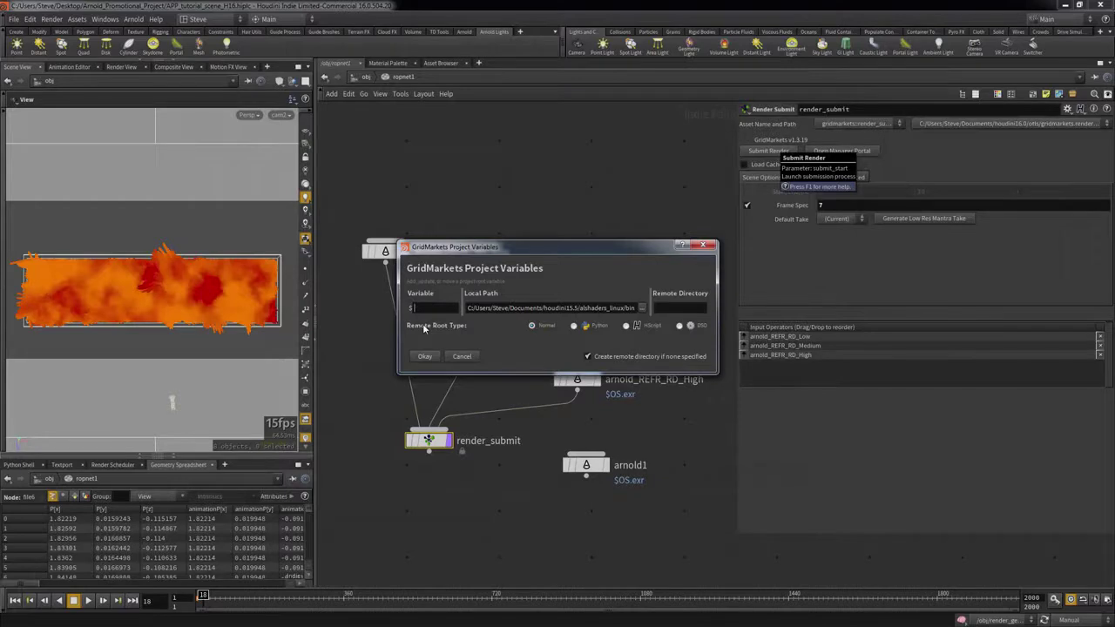
pyautogui.write('SHADERS')
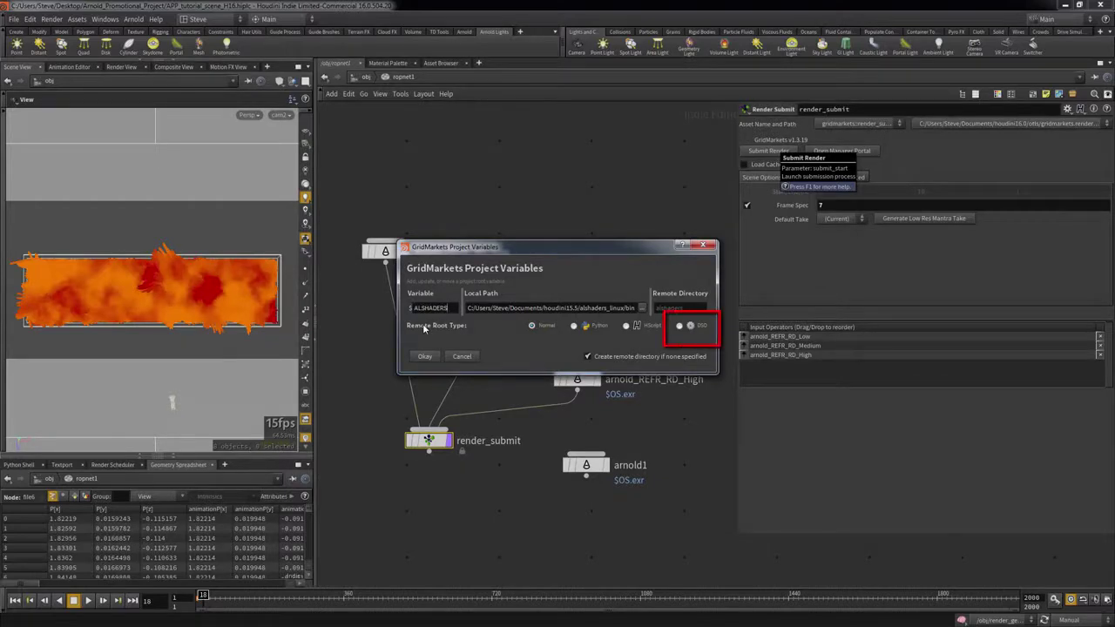
pyautogui.click(679, 325)
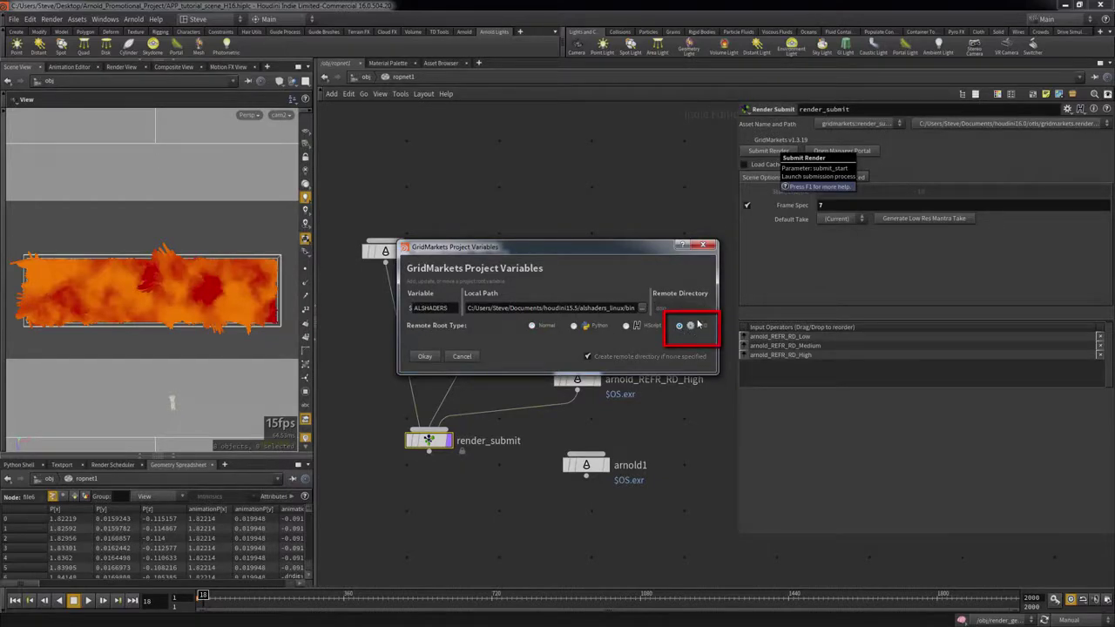
pyautogui.click(423, 359)
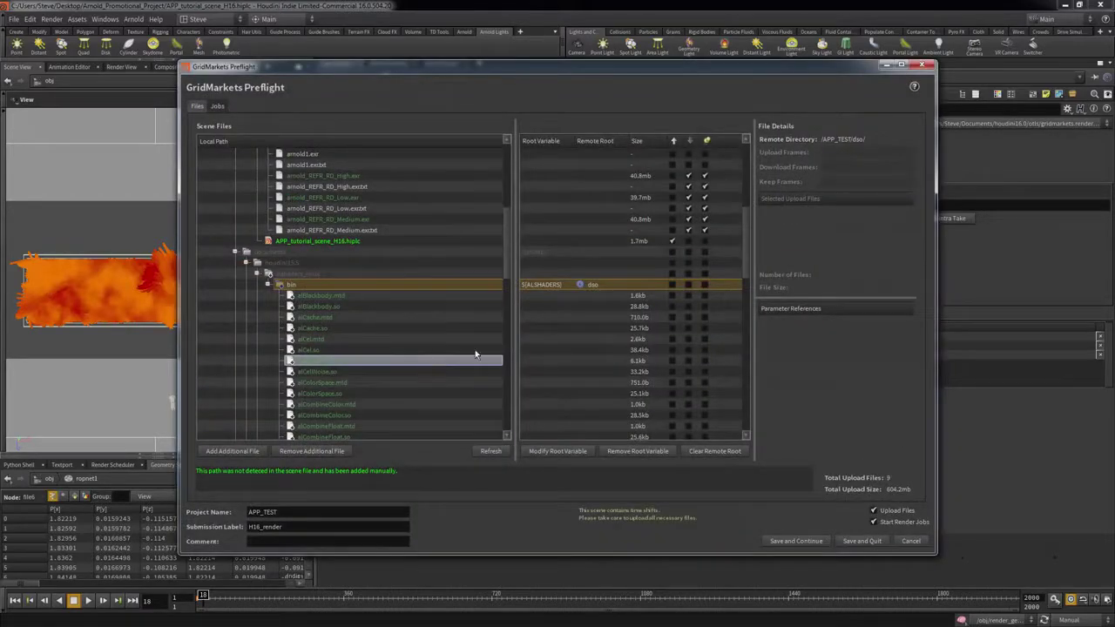
# - Review the job details of the low, medium and high arnold_REFR_RD nodes, and save the preflight to continue to the GridMarkets Launcher
pyautogui.moveTo(506, 254); pyautogui.dragTo(510, 154)
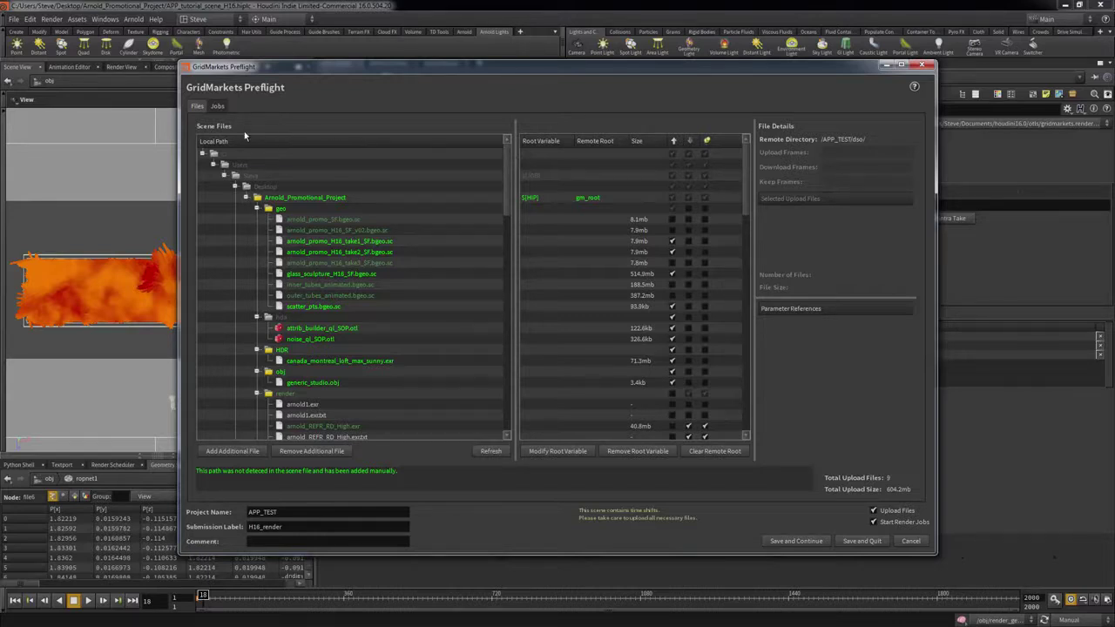
pyautogui.click(217, 106)
pyautogui.click(277, 153)
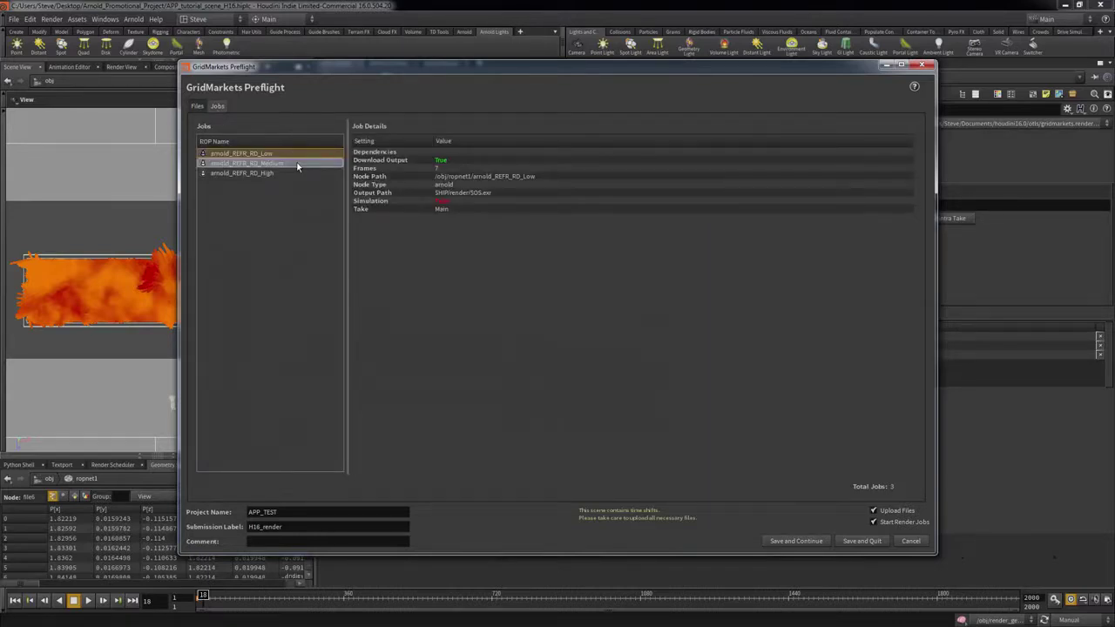
pyautogui.click(298, 163)
pyautogui.click(296, 173)
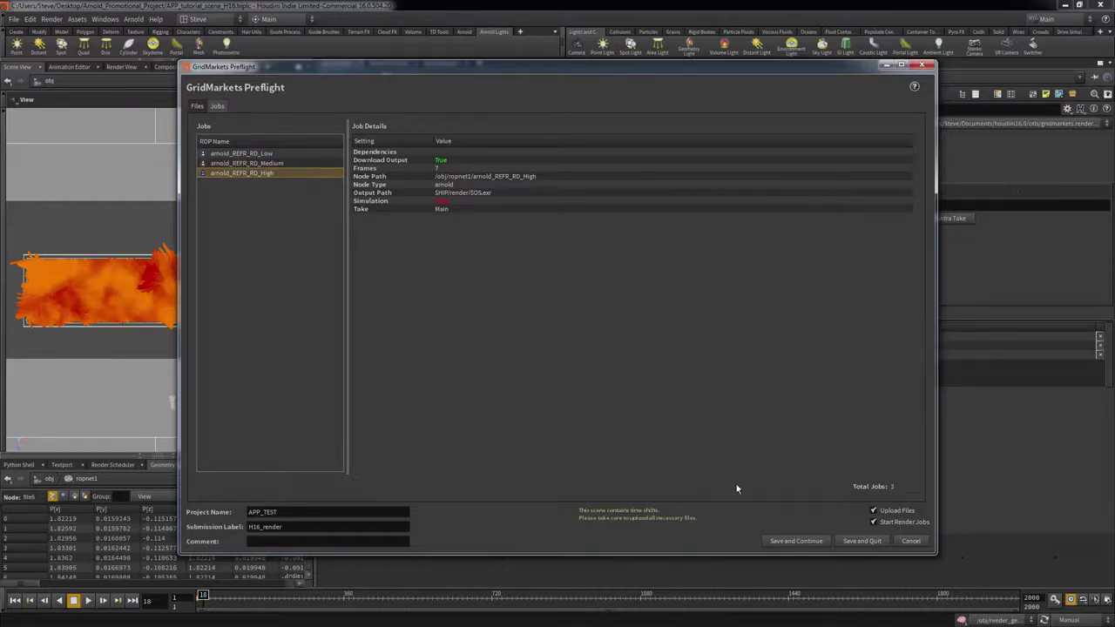
pyautogui.click(792, 540)
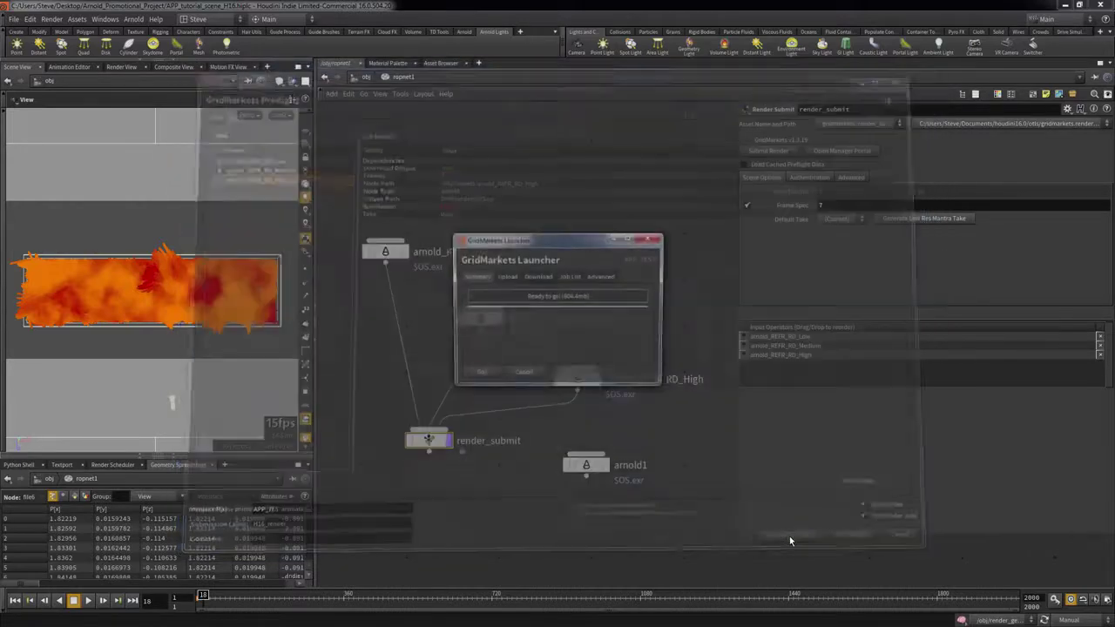